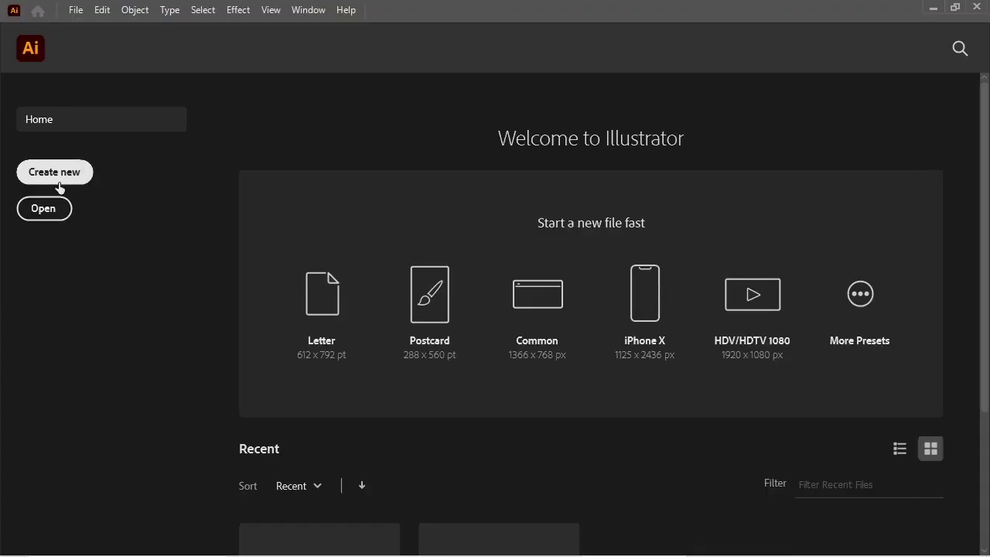
# Create a Letter-size 8.5 × 11 in document named 'gflayer design' and dock the type settings
pyautogui.click(58, 185)
pyautogui.doubleClick(740, 102)
pyautogui.write('gflayer design')
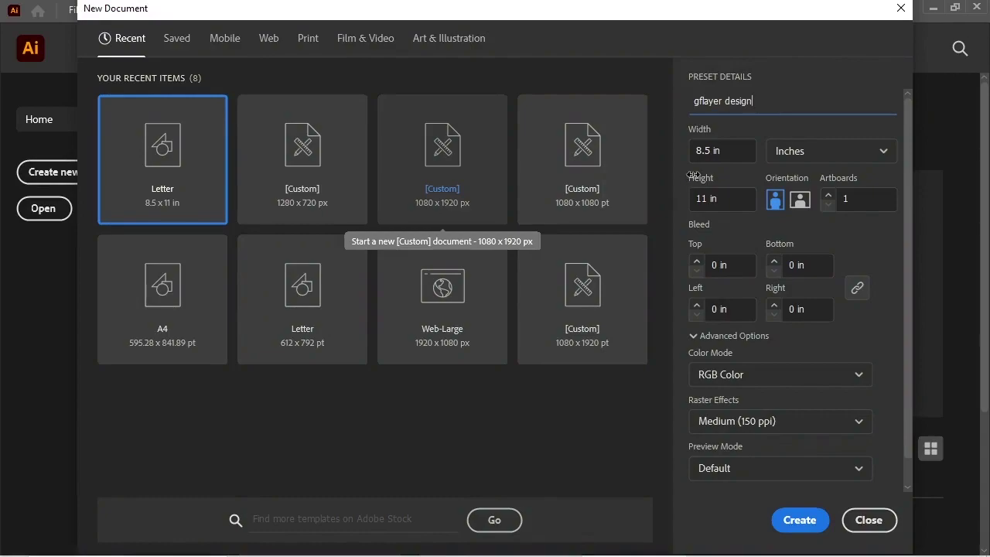
pyautogui.click(799, 519)
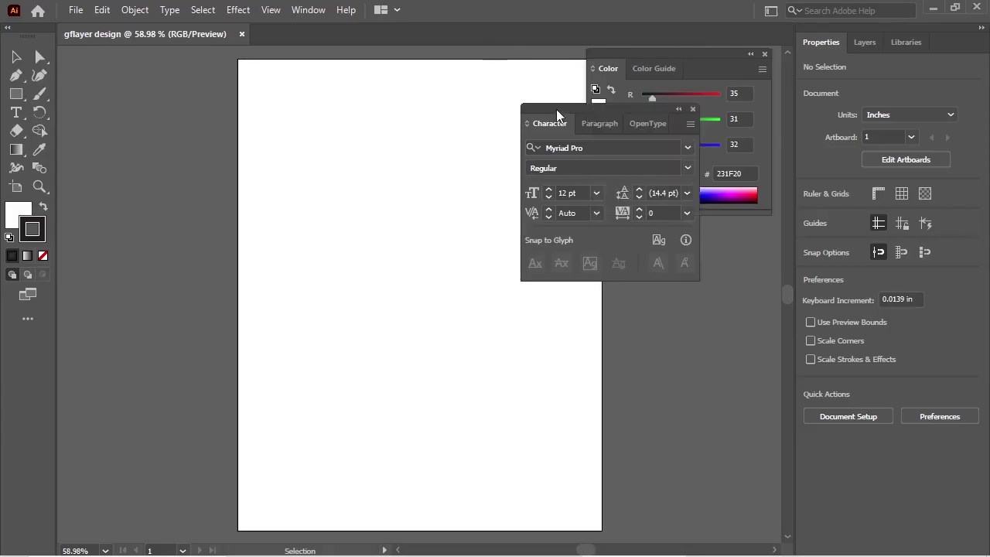
pyautogui.moveTo(551, 124); pyautogui.dragTo(624, 226)
# Place three Downloads photos: two left of the artboard, one on its lower half
pyautogui.hotkey('ctrl', 'shift', 'p')
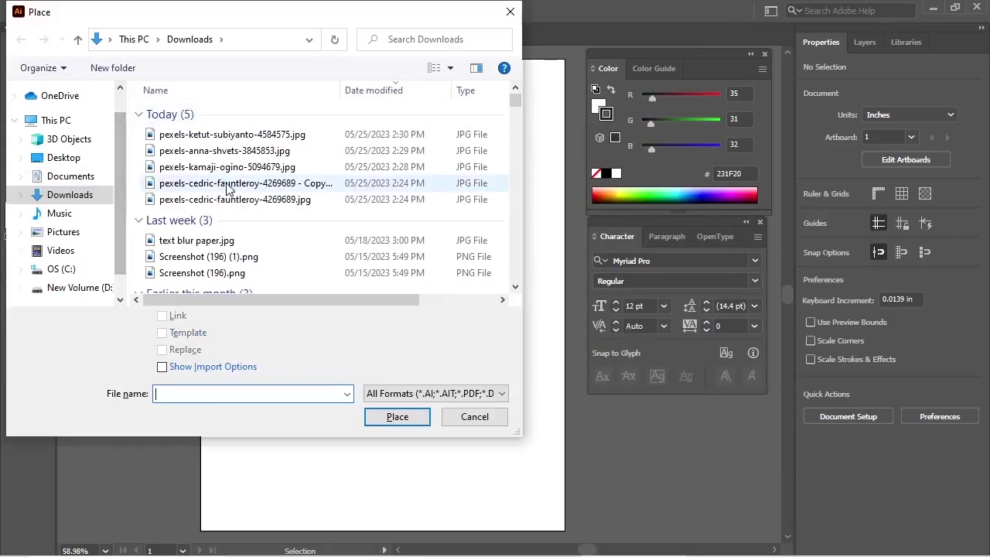
pyautogui.keyDown('shift'); pyautogui.click(226, 167); pyautogui.keyUp('shift')
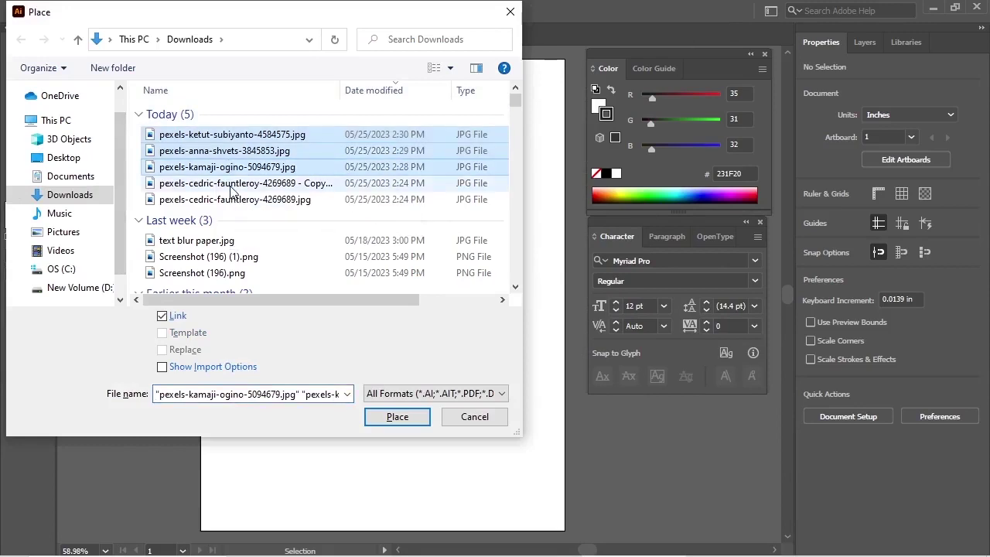
pyautogui.press('Return')
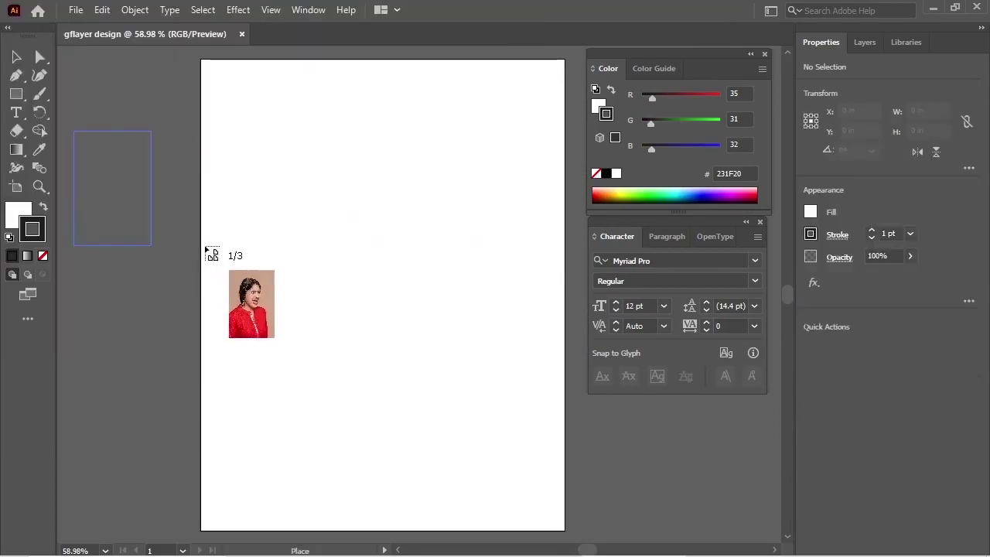
pyautogui.moveTo(178, 242); pyautogui.dragTo(212, 255)
pyautogui.moveTo(108, 298); pyautogui.dragTo(199, 431)
pyautogui.moveTo(258, 364); pyautogui.dragTo(387, 450)
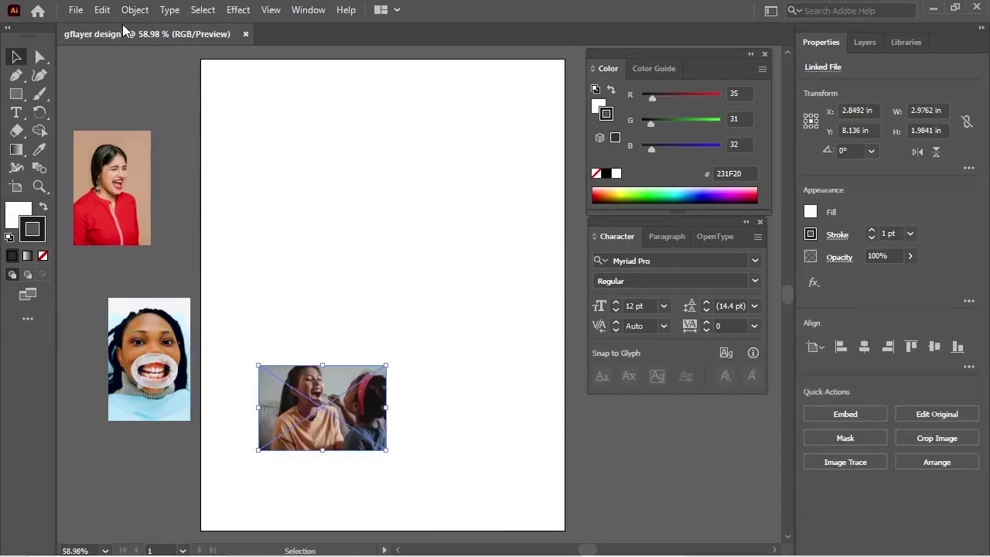
# Place the pexels-cedric-fauntleroy-4269689.jpg nurse photo at the artboard's lower right
pyautogui.click(76, 10)
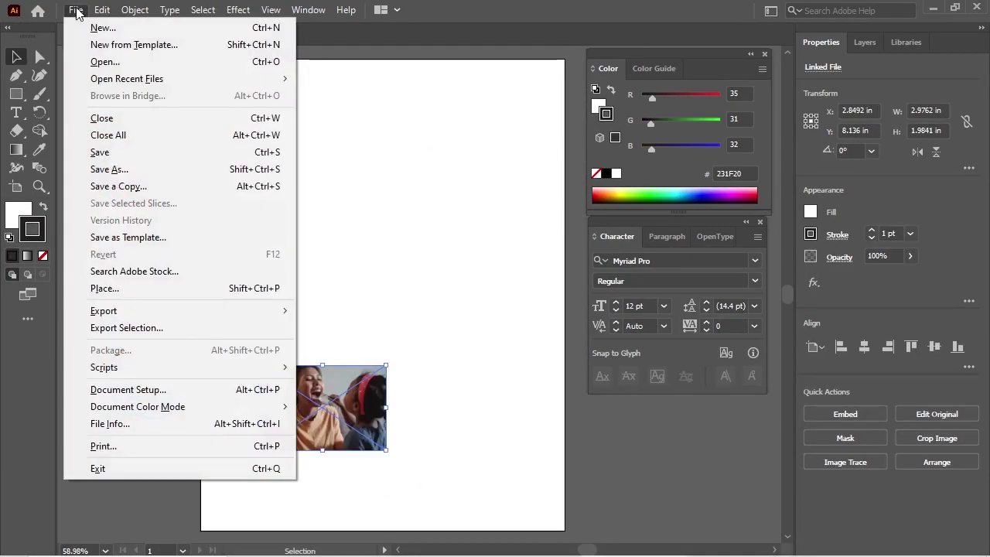
pyautogui.click(147, 291)
pyautogui.click(235, 201)
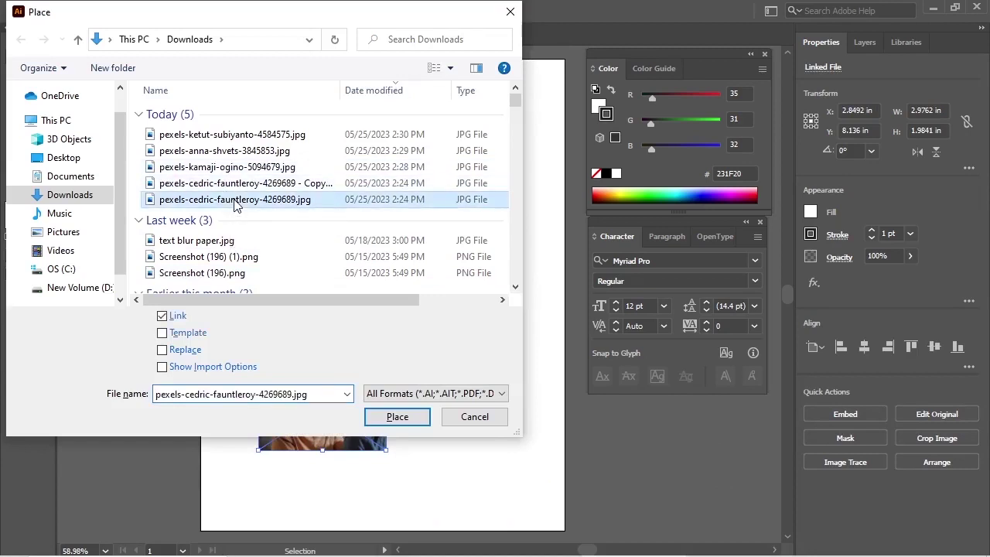
pyautogui.click(397, 417)
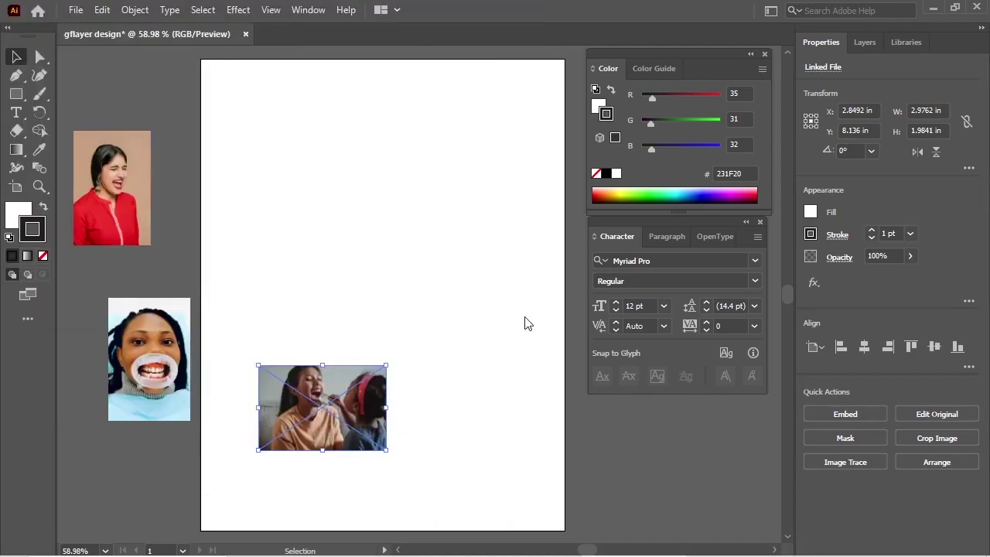
pyautogui.moveTo(452, 380); pyautogui.dragTo(592, 504)
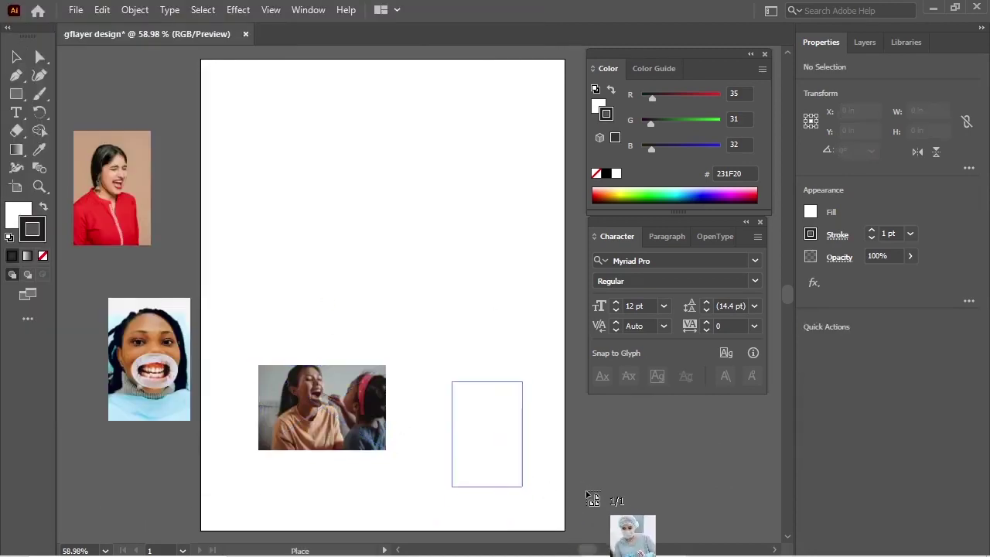
pyautogui.click(188, 128)
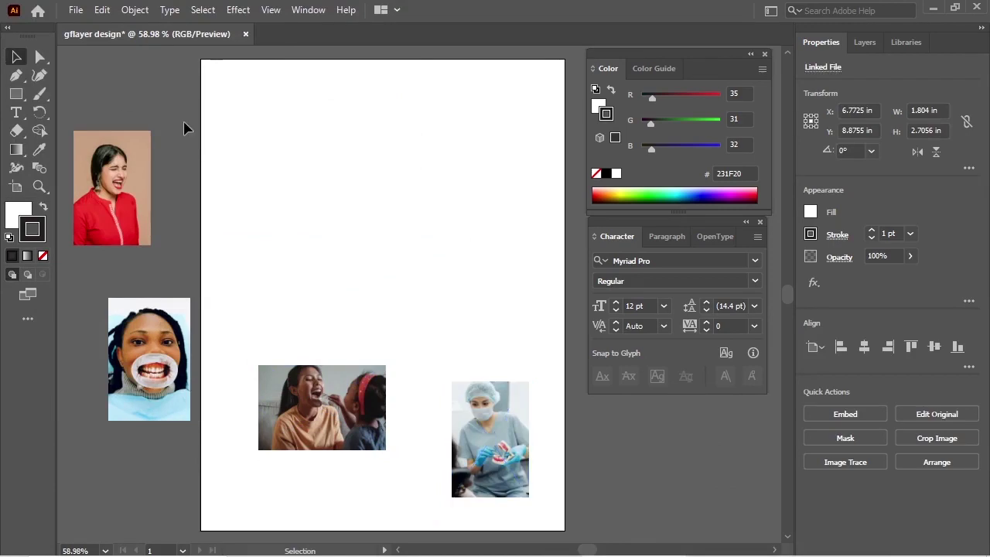
# Create an 8.5 × 2 in rectangle with the Rectangle tool
pyautogui.rightClick(17, 93)
pyautogui.click(93, 94)
pyautogui.click(244, 90)
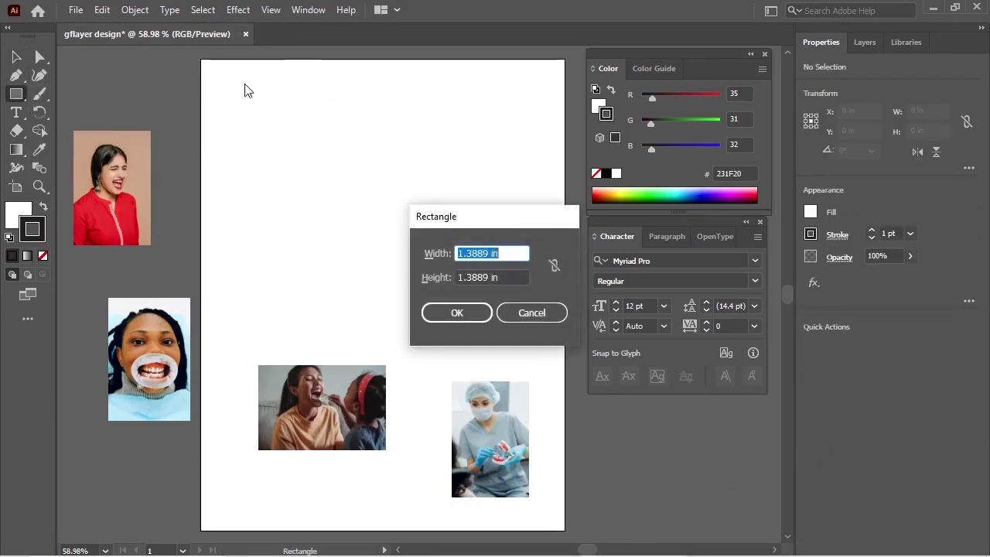
pyautogui.write('8.5')
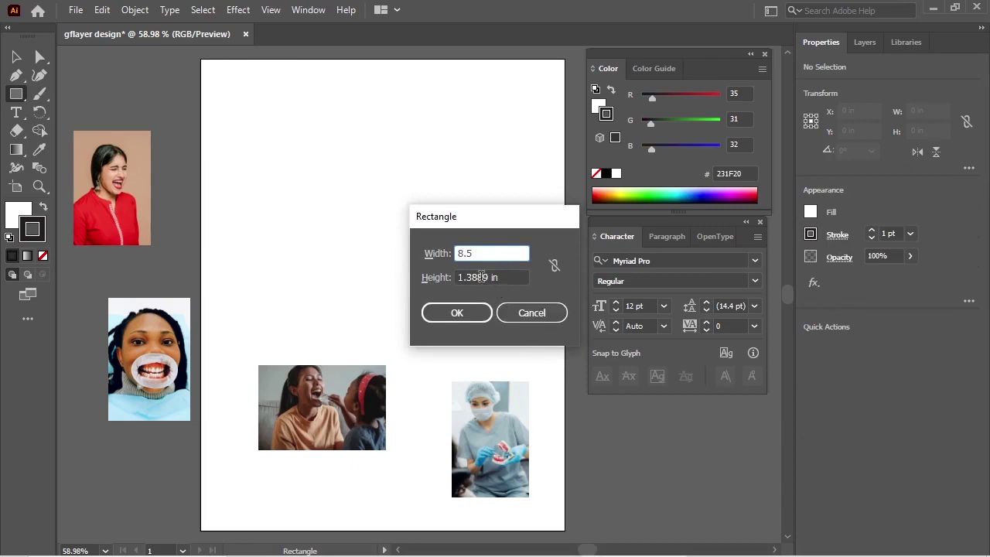
pyautogui.press('Tab')
pyautogui.write('11')
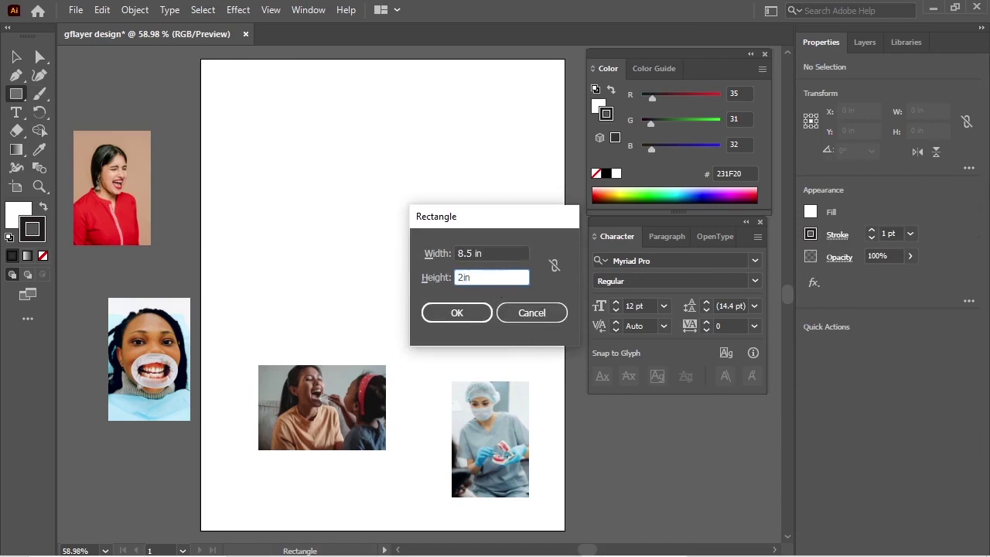
pyautogui.click(468, 314)
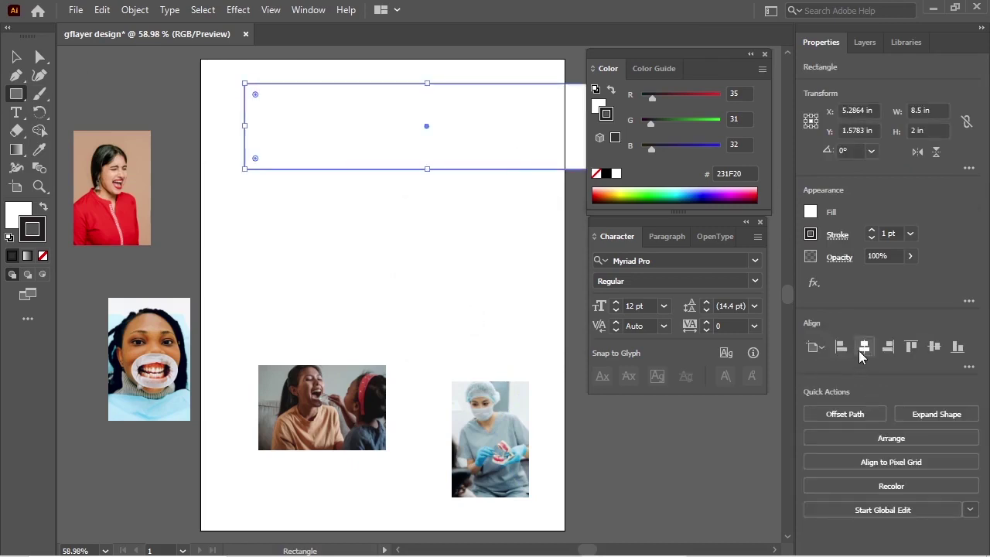
# Centre the rectangle horizontally and nudge it up to the artboard's top edge
pyautogui.click(864, 347)
pyautogui.press('v')
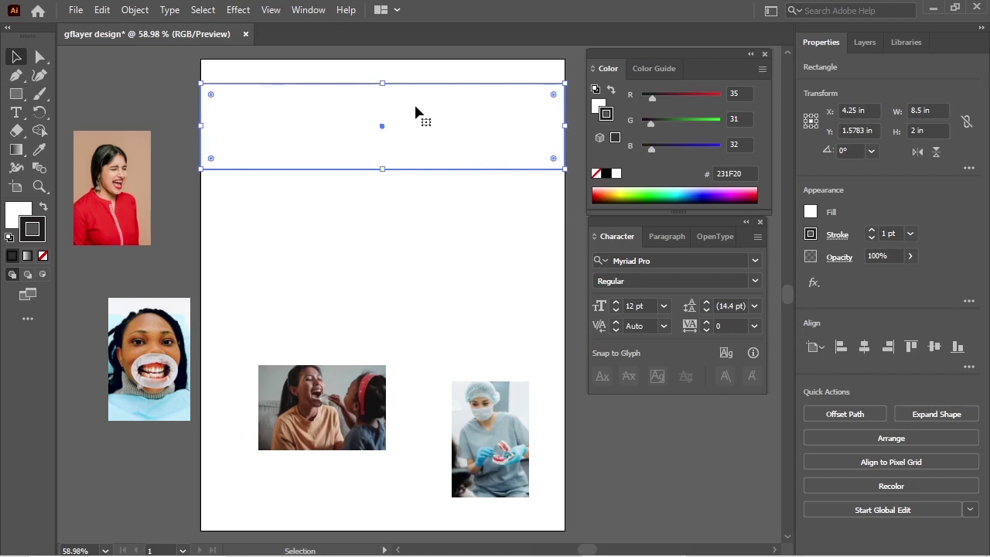
pyautogui.press('Up')
pyautogui.press('Up')
pyautogui.press('Up')
pyautogui.press('Up')
pyautogui.press('Up')
pyautogui.press('Up')
pyautogui.press('Up')
pyautogui.press('Up')
pyautogui.press('Up')
pyautogui.press('Up')
pyautogui.press('Up')
pyautogui.press('Up')
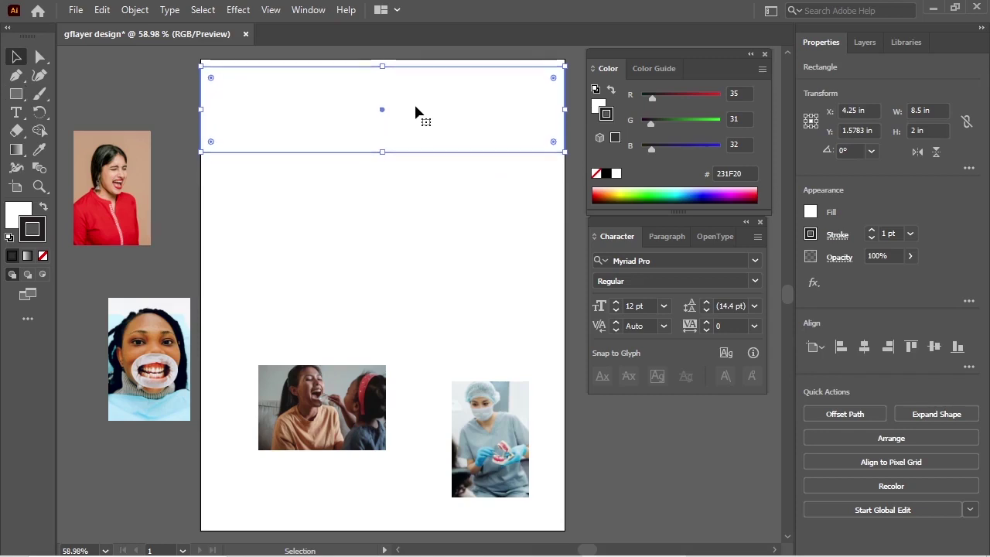
pyautogui.press('Up')
pyautogui.press('Up')
pyautogui.press('Up')
pyautogui.press('Up')
pyautogui.press('Up')
pyautogui.press('Up')
pyautogui.hotkey('ctrl', 'shift', 'a')
# Draw a circle and put the teeth-brushing photo behind it at the top left
pyautogui.press('l')
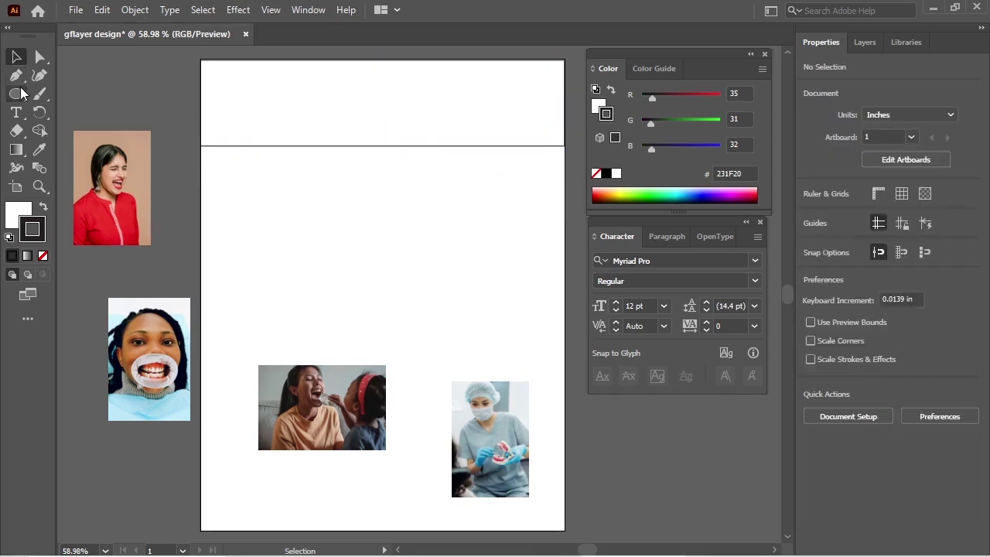
pyautogui.moveTo(290, 202)
pyautogui.mouseDown()
pyautogui.moveTo(389, 300)
pyautogui.moveTo(490, 332)
pyautogui.moveTo(489, 280)
pyautogui.moveTo(544, 232)
pyautogui.mouseUp()
pyautogui.press('v')
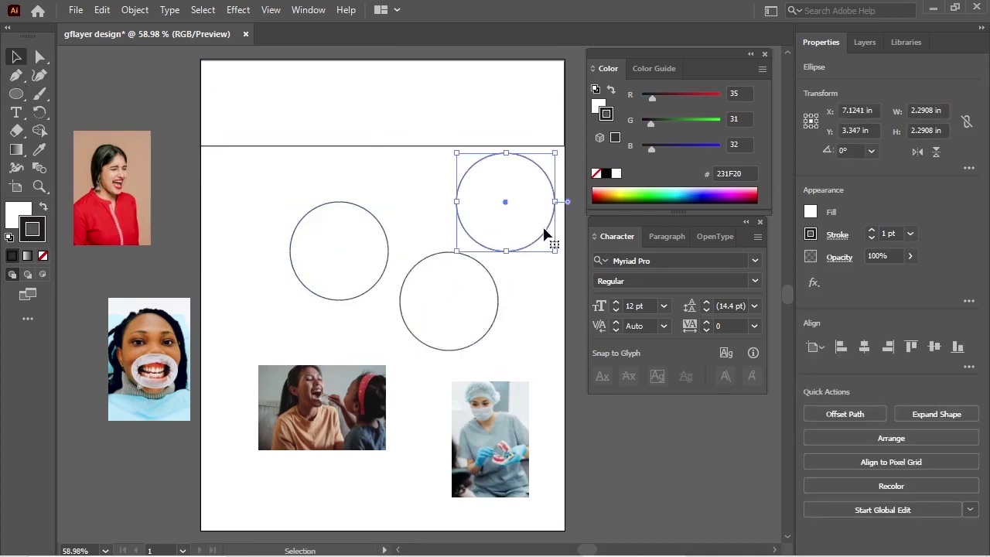
pyautogui.moveTo(361, 293); pyautogui.dragTo(312, 266)
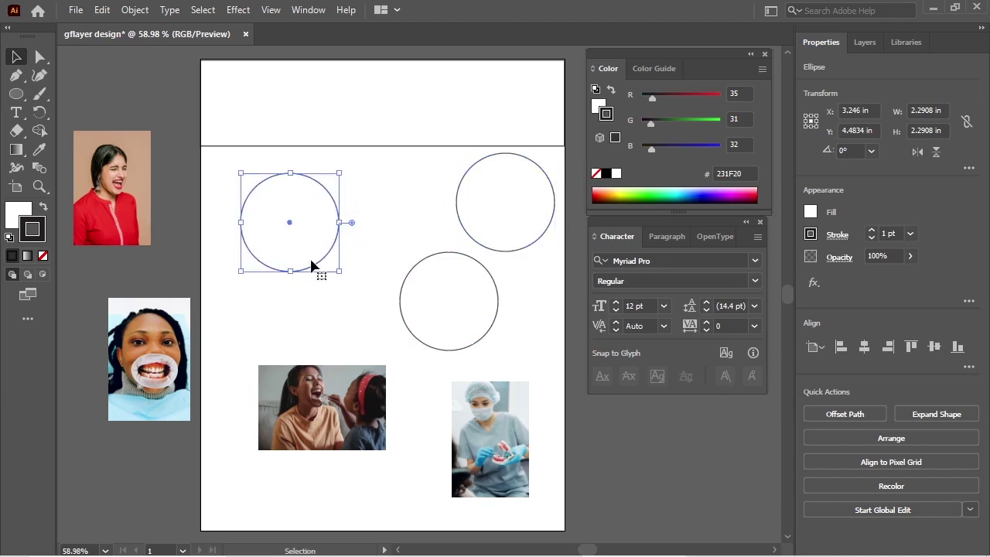
pyautogui.moveTo(340, 420); pyautogui.dragTo(304, 241)
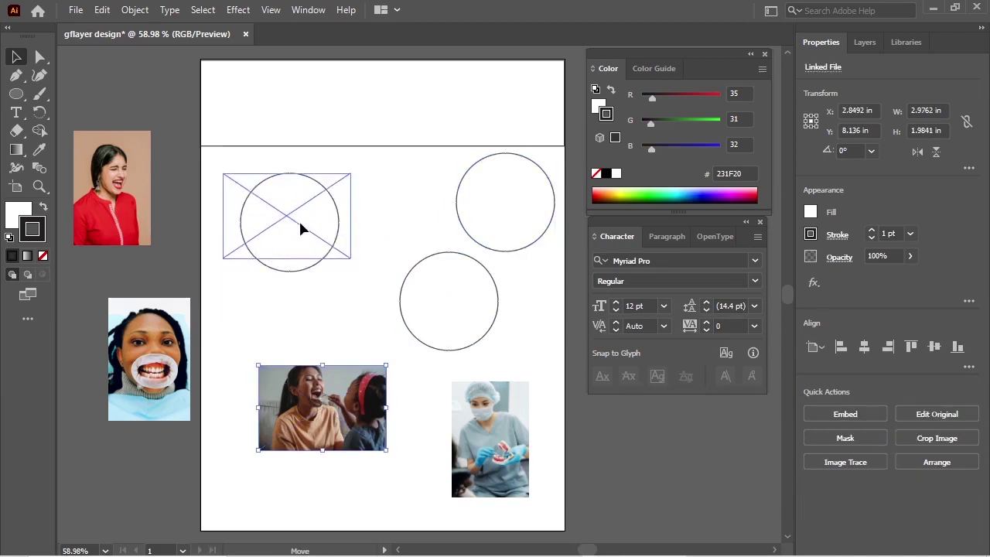
pyautogui.click(329, 228)
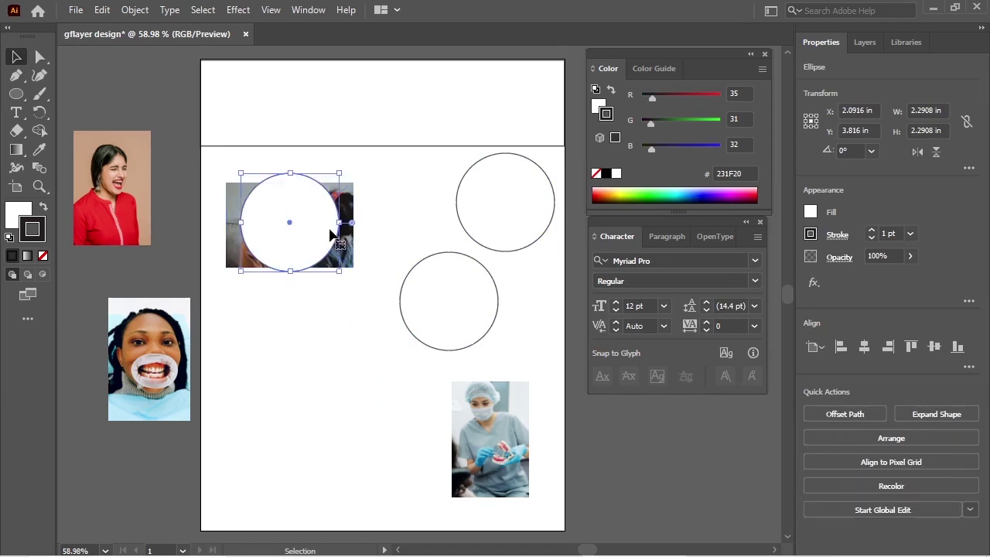
pyautogui.click(891, 438)
# Bring the top-right and middle circles in front of the photos
pyautogui.click(474, 204)
pyautogui.click(891, 438)
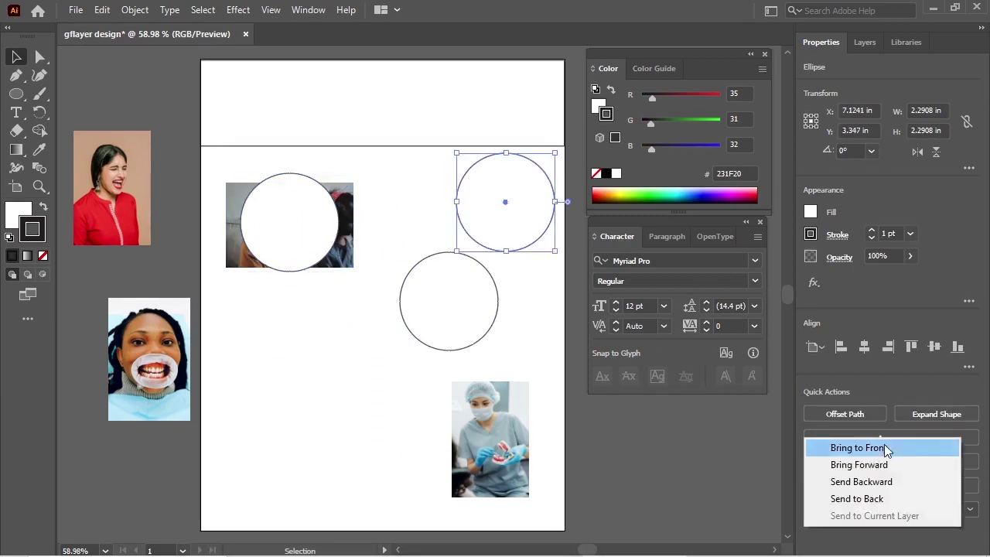
pyautogui.click(481, 337)
pyautogui.click(910, 438)
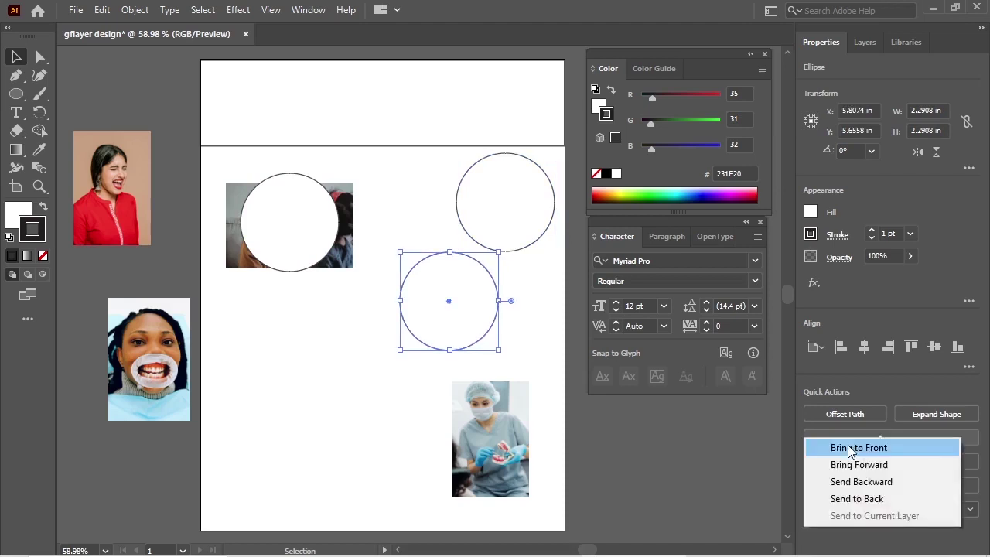
pyautogui.click(849, 449)
# Move the red-shirt photo under the middle circle and the nurse photo under the top-right one
pyautogui.click(254, 361)
pyautogui.moveTo(109, 228); pyautogui.dragTo(444, 346)
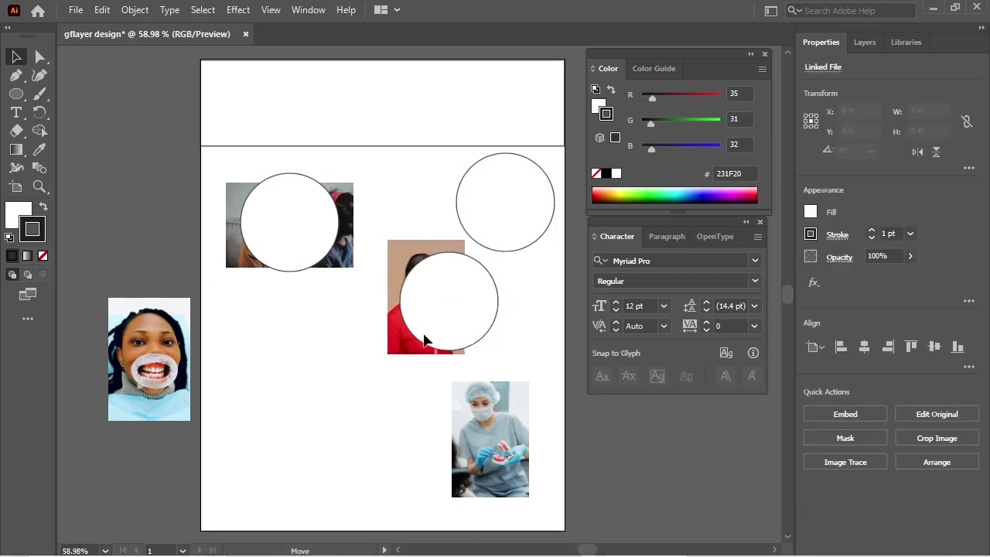
pyautogui.moveTo(471, 443); pyautogui.dragTo(490, 223)
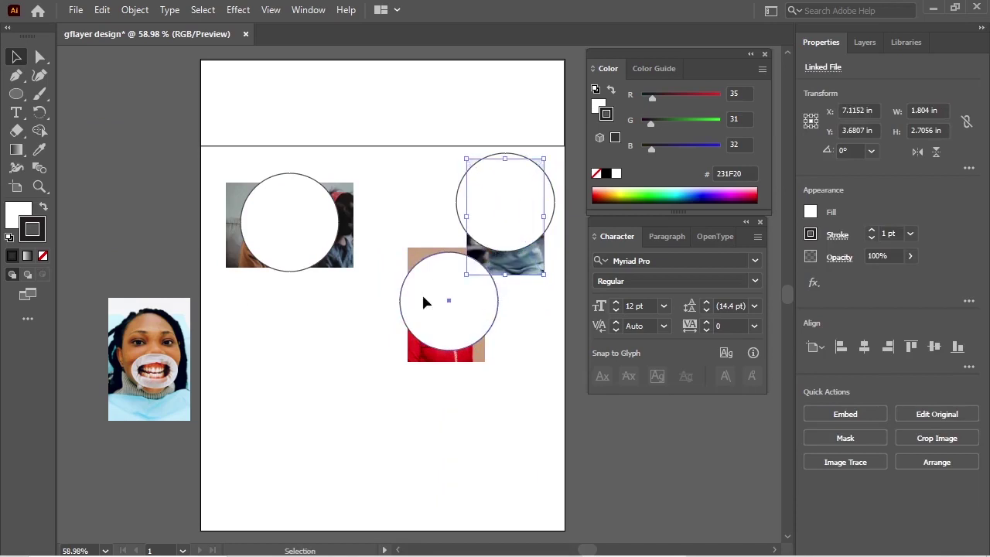
pyautogui.moveTo(422, 292)
pyautogui.mouseDown()
pyautogui.moveTo(292, 338)
pyautogui.moveTo(343, 360)
pyautogui.mouseUp()
pyautogui.moveTo(462, 324); pyautogui.dragTo(386, 402)
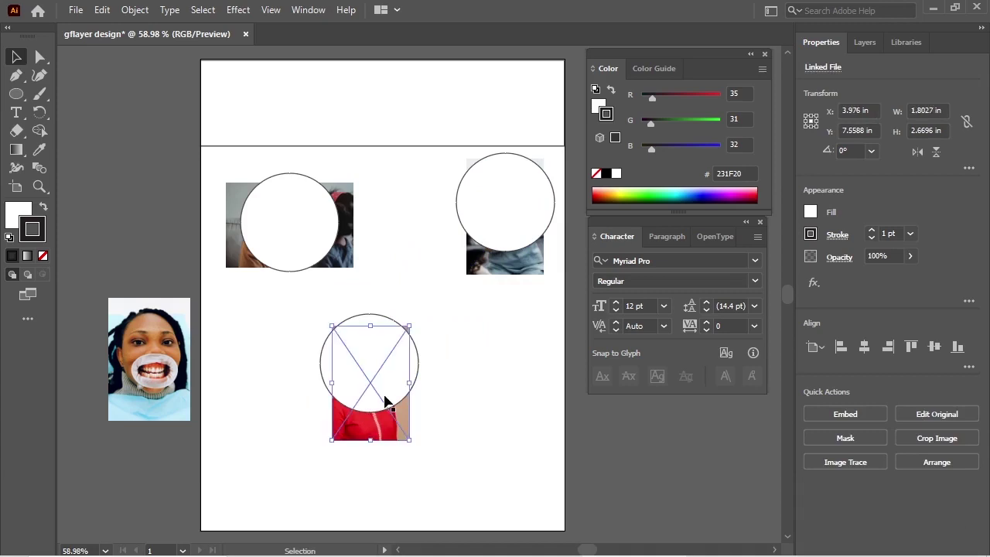
# Copy a circle to the bottom left over a photo, then fine-tune the middle and top-right circles
pyautogui.click(305, 250)
pyautogui.moveTo(305, 249); pyautogui.dragTo(274, 477)
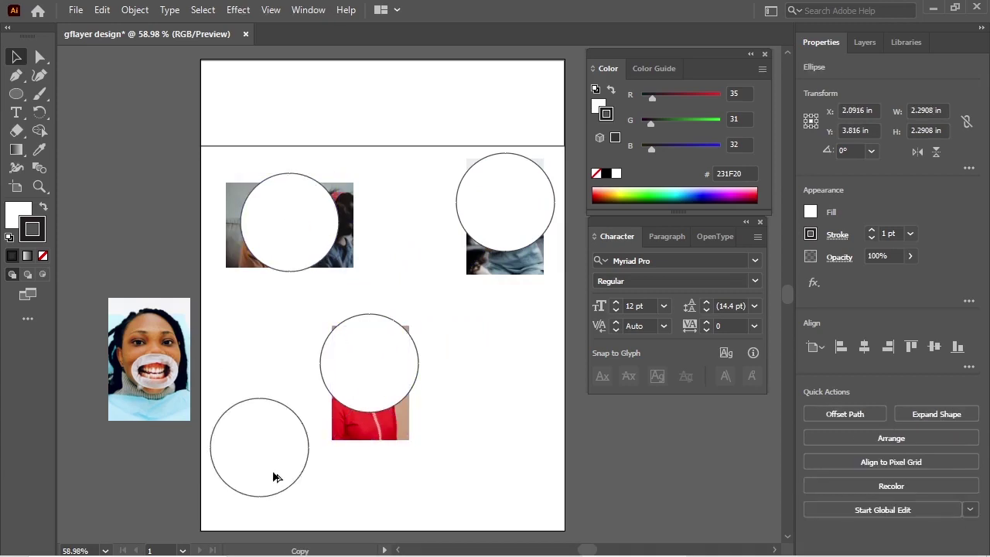
pyautogui.moveTo(160, 336); pyautogui.dragTo(270, 428)
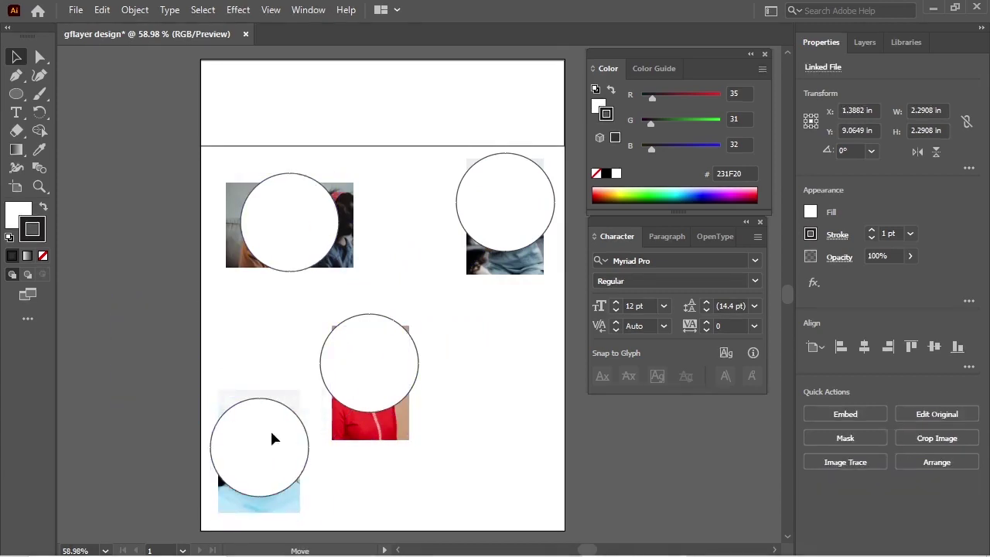
pyautogui.moveTo(382, 372); pyautogui.dragTo(387, 386)
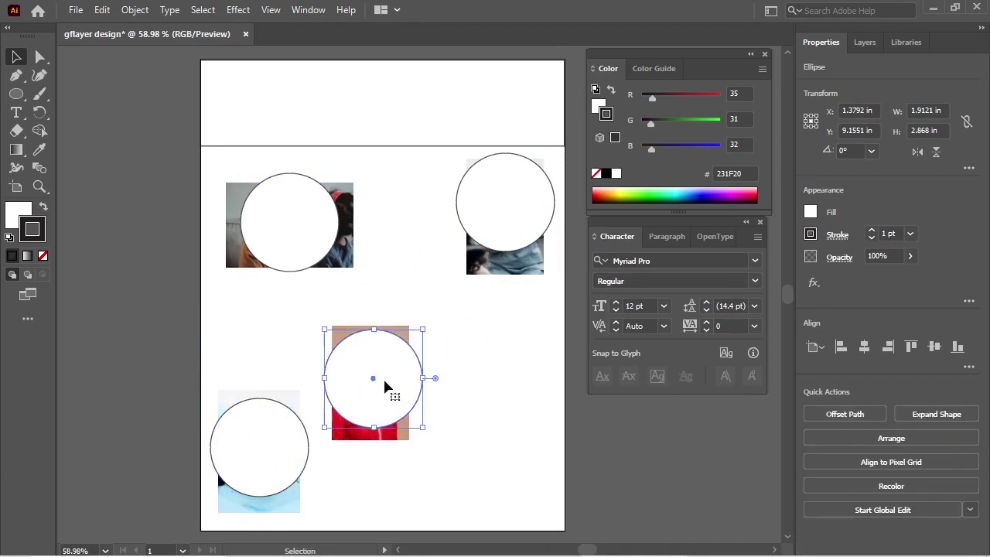
pyautogui.moveTo(479, 236); pyautogui.dragTo(392, 286)
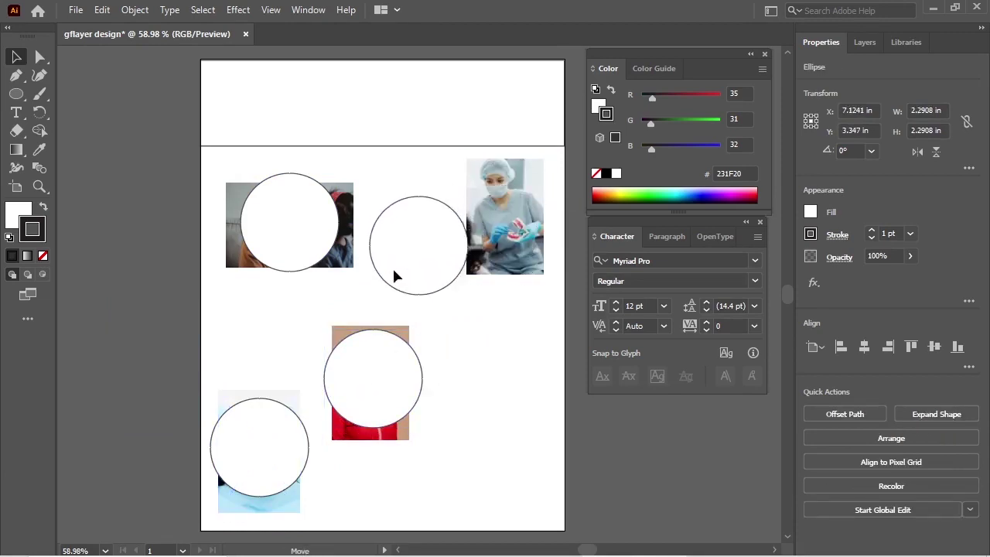
pyautogui.moveTo(392, 286); pyautogui.dragTo(476, 234)
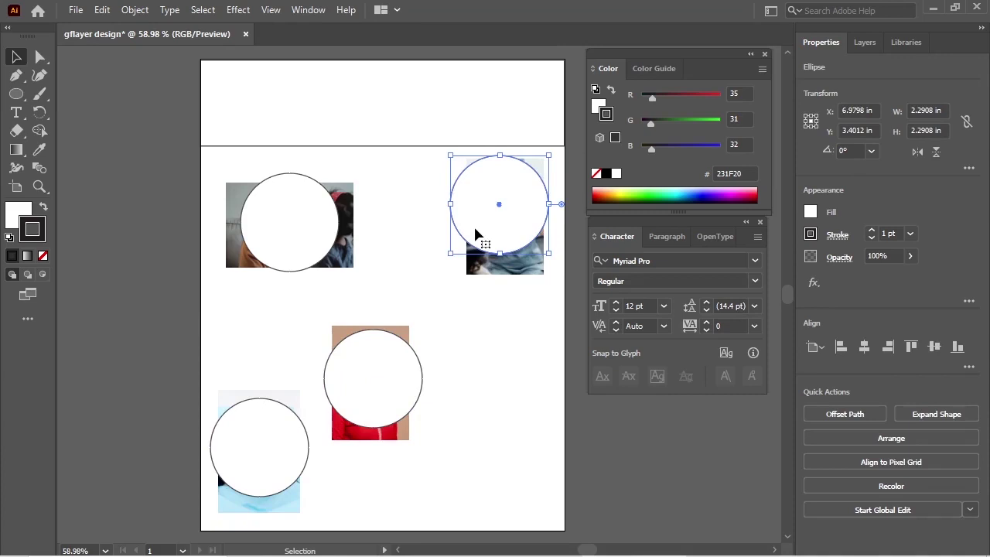
# Clip the nurse photo into its circle with Make Clipping Mask
pyautogui.click(432, 255)
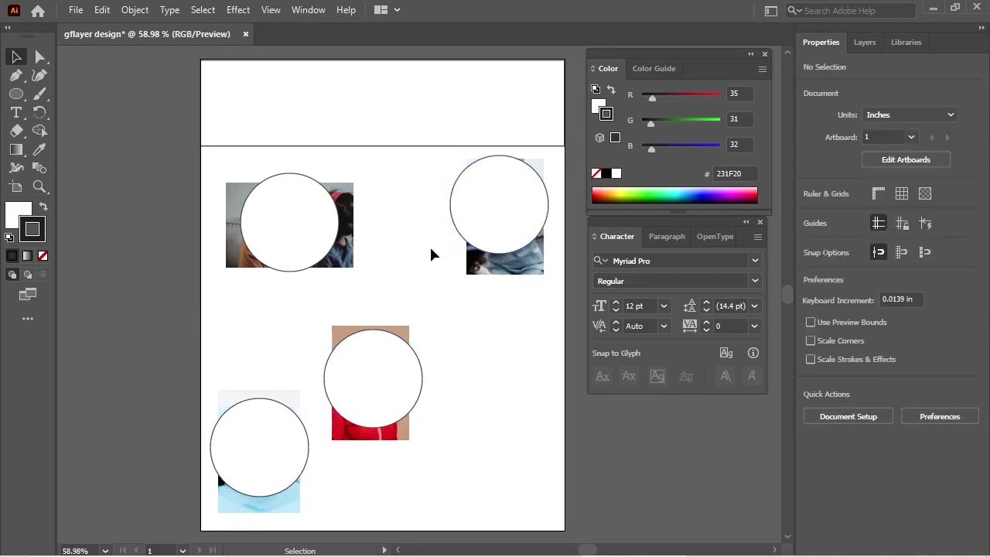
pyautogui.moveTo(512, 218); pyautogui.dragTo(518, 215)
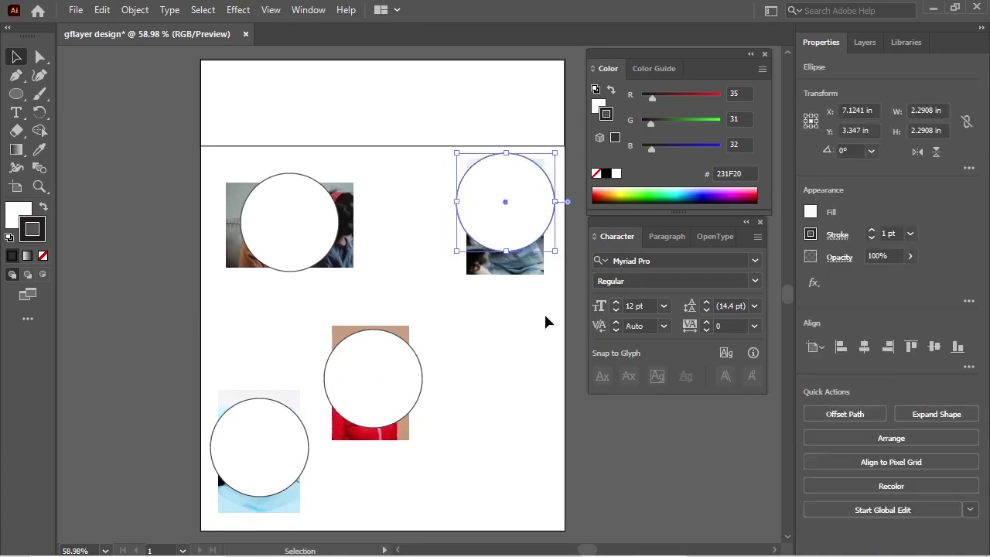
pyautogui.click(457, 363)
pyautogui.keyDown('shift'); pyautogui.click(499, 207); pyautogui.keyUp('shift')
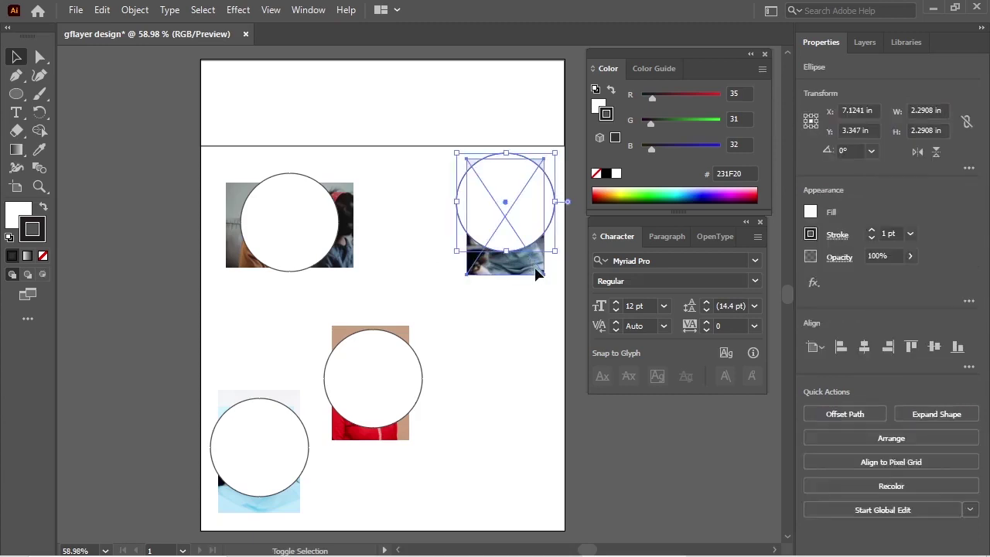
pyautogui.keyDown('shift'); pyautogui.click(537, 269); pyautogui.keyUp('shift')
pyautogui.rightClick(535, 255)
pyautogui.click(599, 387)
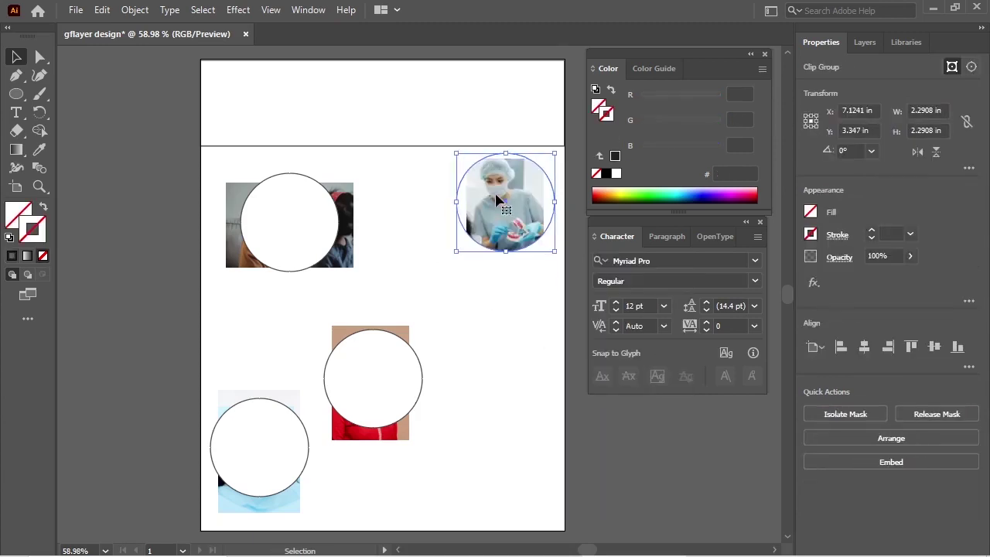
# Clip the top-left photo into its circle
pyautogui.click(302, 230)
pyautogui.keyDown('shift'); pyautogui.click(354, 260); pyautogui.keyUp('shift')
pyautogui.rightClick(352, 254)
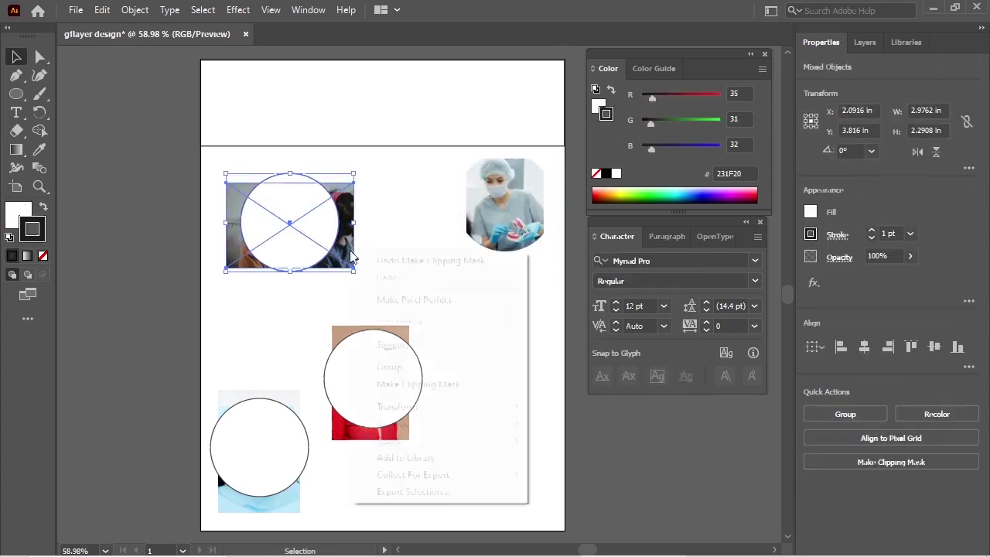
pyautogui.click(402, 384)
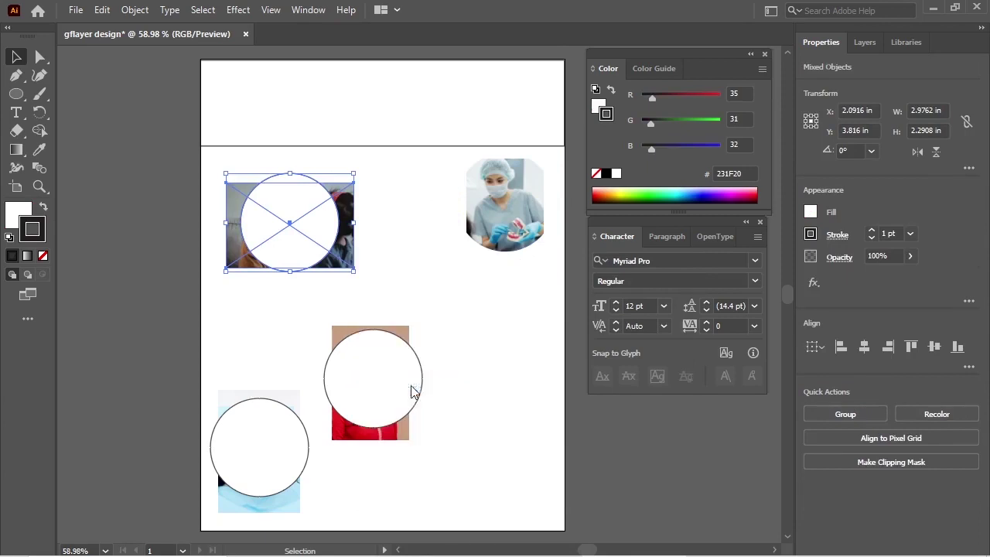
# Clip the red-shirt photo into the middle circle
pyautogui.keyDown('shift'); pyautogui.click(367, 385); pyautogui.keyUp('shift')
pyautogui.click(482, 441)
pyautogui.click(405, 426)
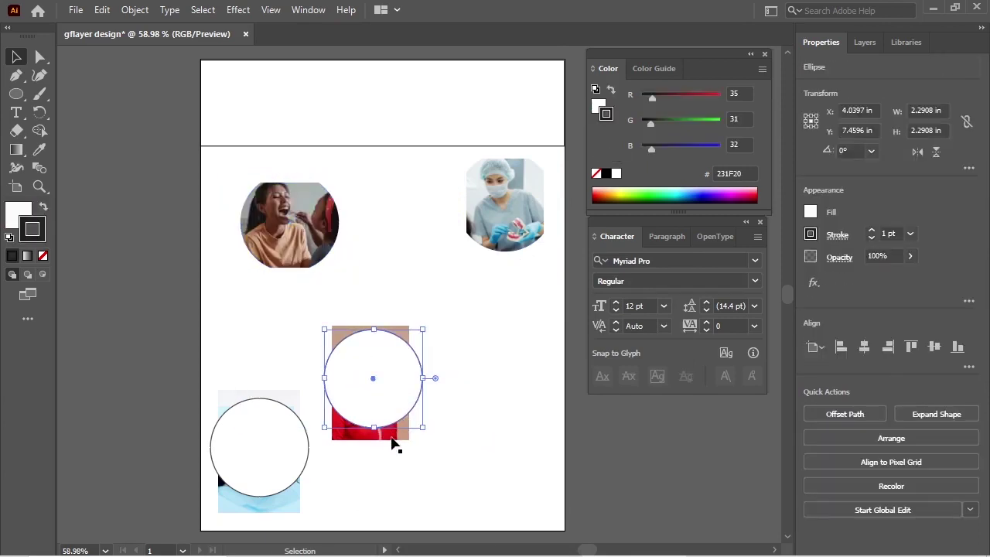
pyautogui.keyDown('shift'); pyautogui.click(392, 443); pyautogui.keyUp('shift')
pyautogui.rightClick(392, 441)
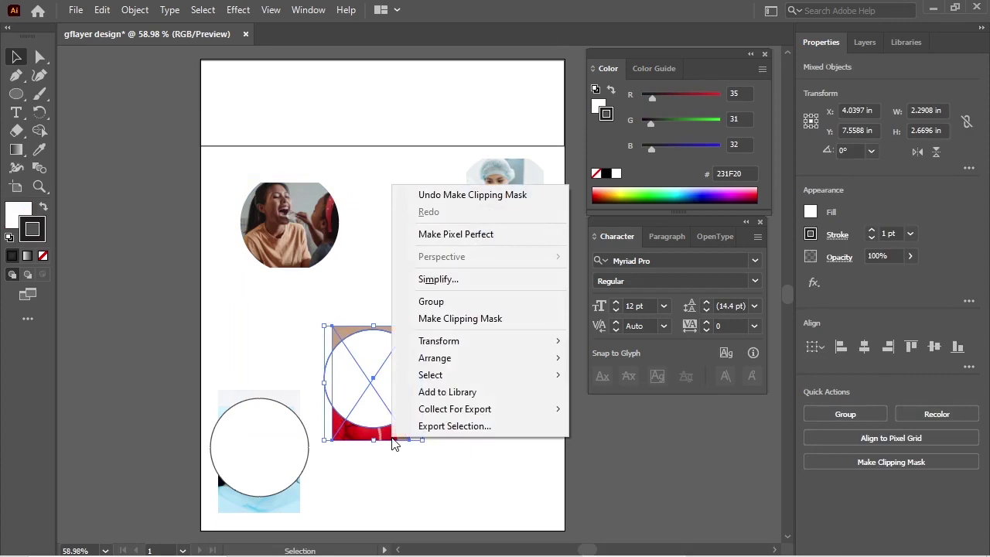
pyautogui.click(463, 317)
# Clip the bottom-left photo into its circle, dismissing the Sticky Keys prompt
pyautogui.click(268, 338)
pyautogui.click(268, 449)
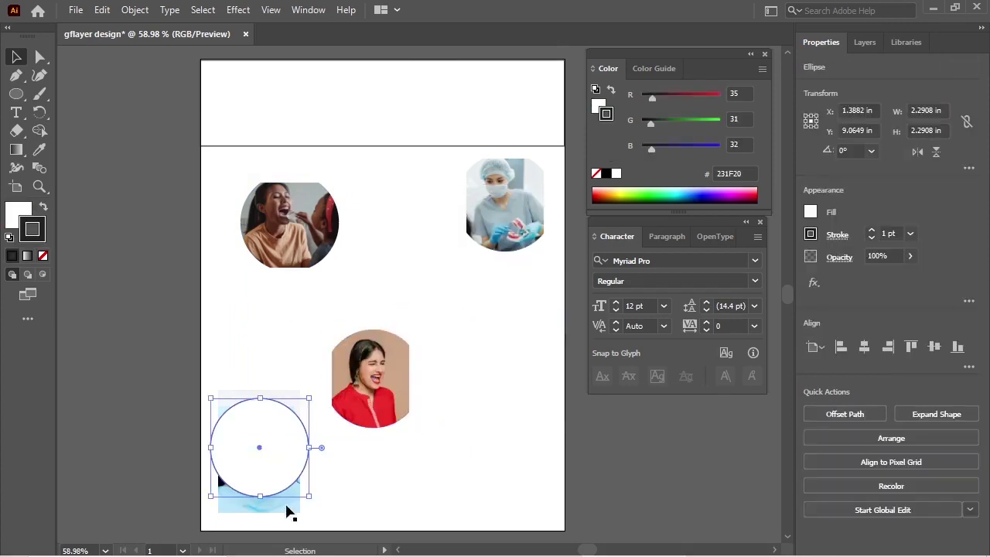
pyautogui.keyDown('shift'); pyautogui.click(280, 506); pyautogui.keyUp('shift')
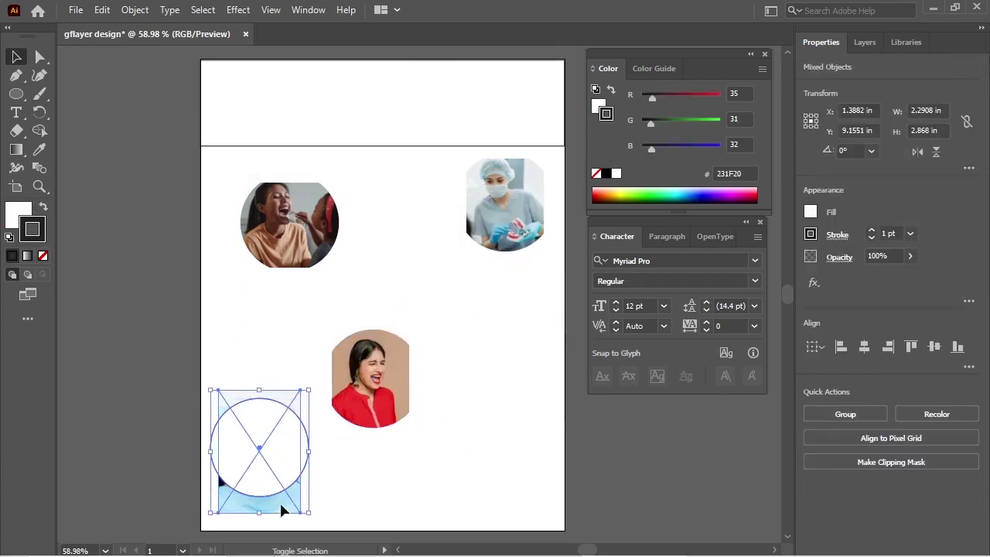
pyautogui.rightClick(281, 508)
pyautogui.press('shift')
pyautogui.press('shift')
pyautogui.press('shift')
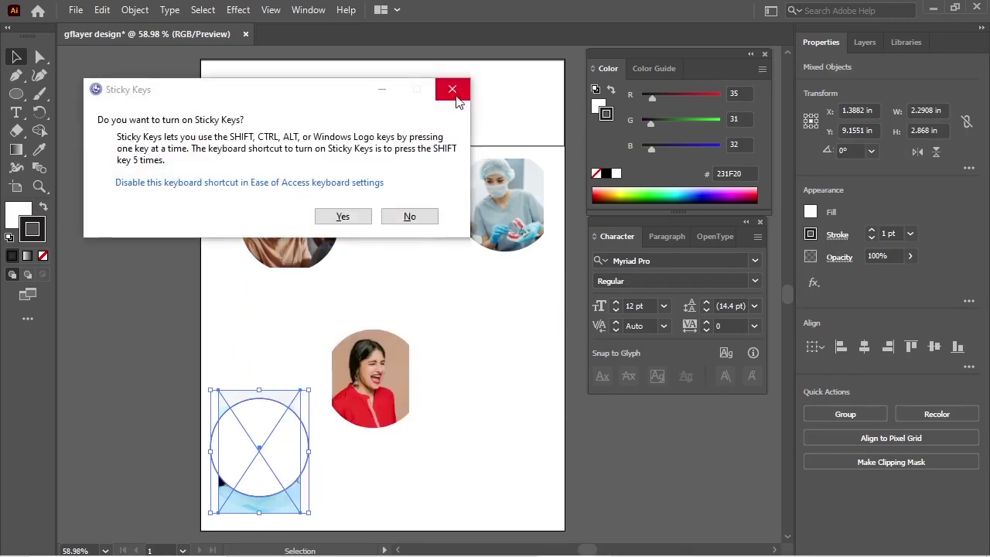
pyautogui.click(453, 89)
pyautogui.rightClick(308, 491)
pyautogui.click(398, 369)
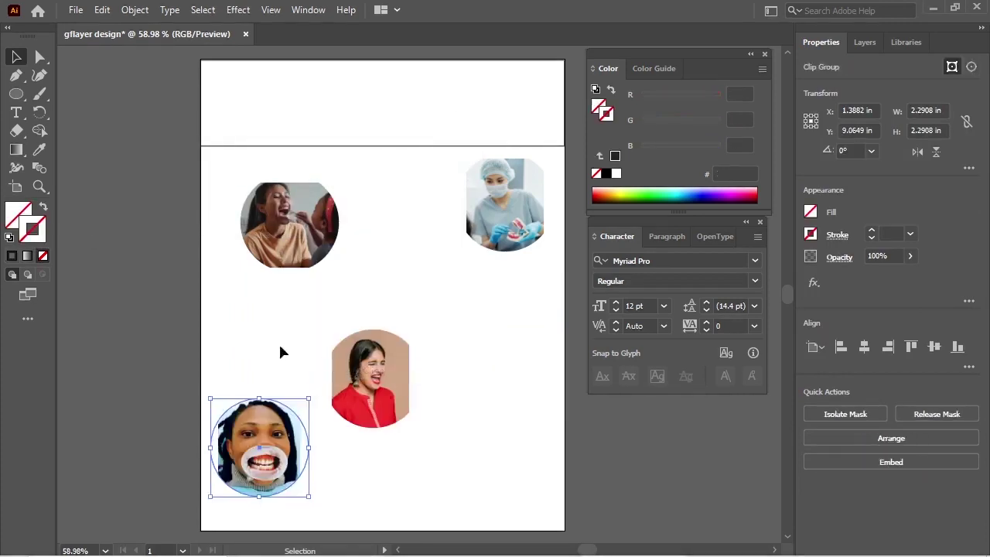
# Inspect the clip groups in the Layers panel and select the top-left clipping circle
pyautogui.click(290, 224)
pyautogui.click(873, 47)
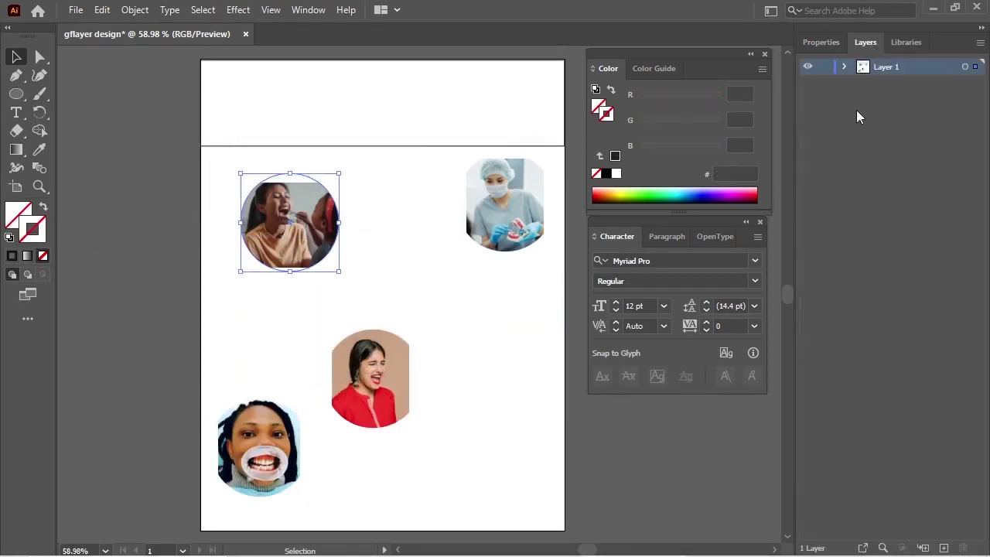
pyautogui.click(846, 67)
pyautogui.click(807, 132)
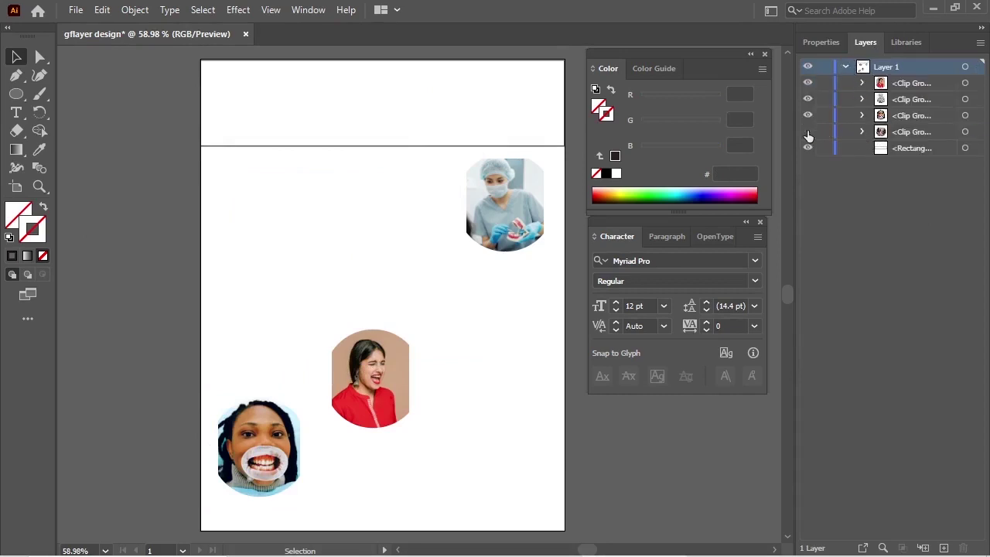
pyautogui.click(863, 132)
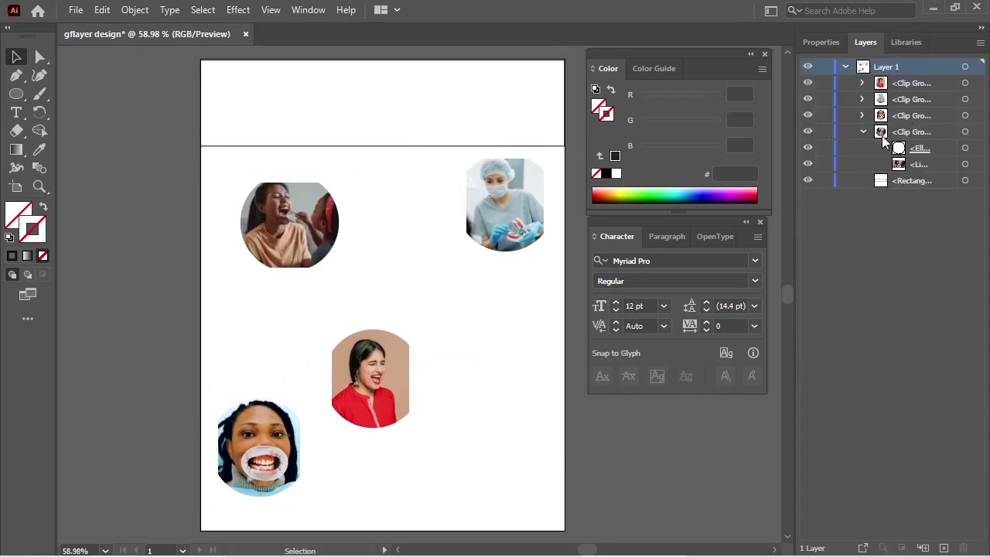
pyautogui.click(978, 147)
pyautogui.click(826, 43)
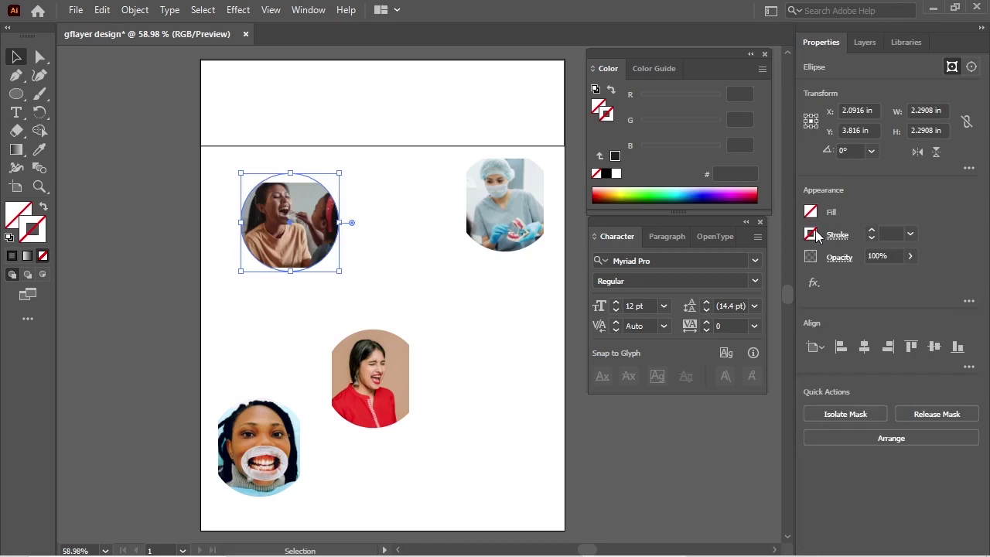
# Give the top-left round photo a 6 pt cyan stroke
pyautogui.click(812, 236)
pyautogui.click(910, 236)
pyautogui.click(810, 233)
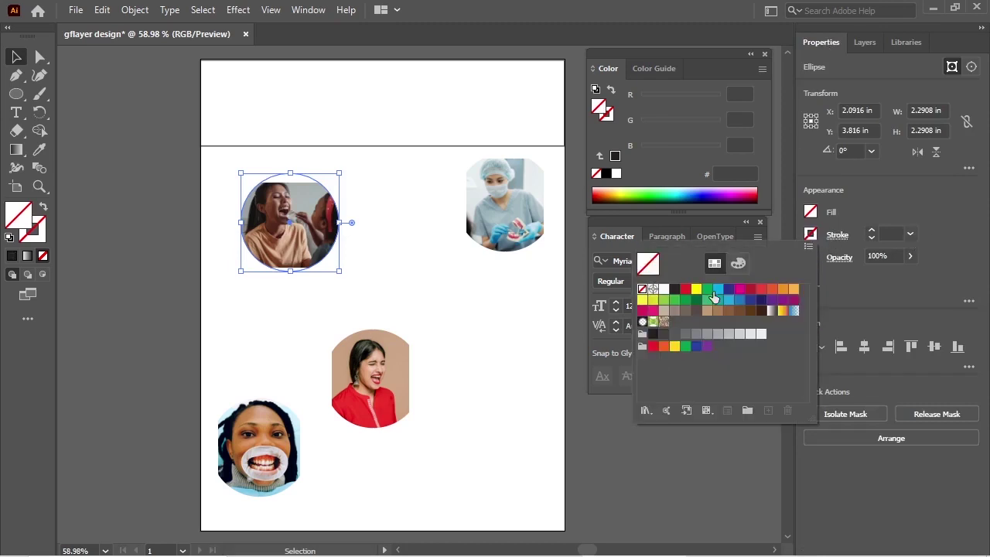
pyautogui.click(716, 291)
pyautogui.click(911, 234)
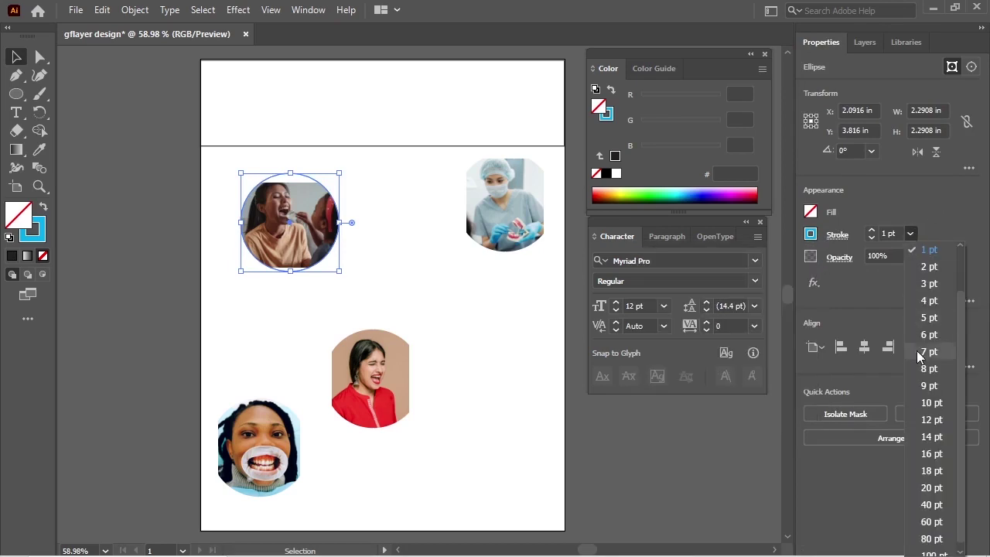
pyautogui.click(931, 344)
# Give the round nurse photo a 6 pt cyan stroke
pyautogui.click(488, 225)
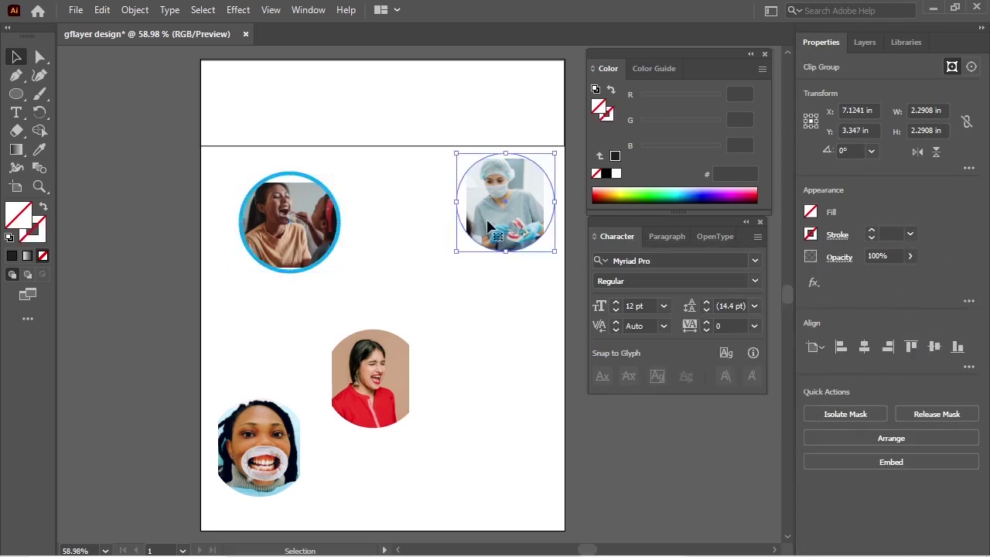
pyautogui.click(809, 234)
pyautogui.click(719, 289)
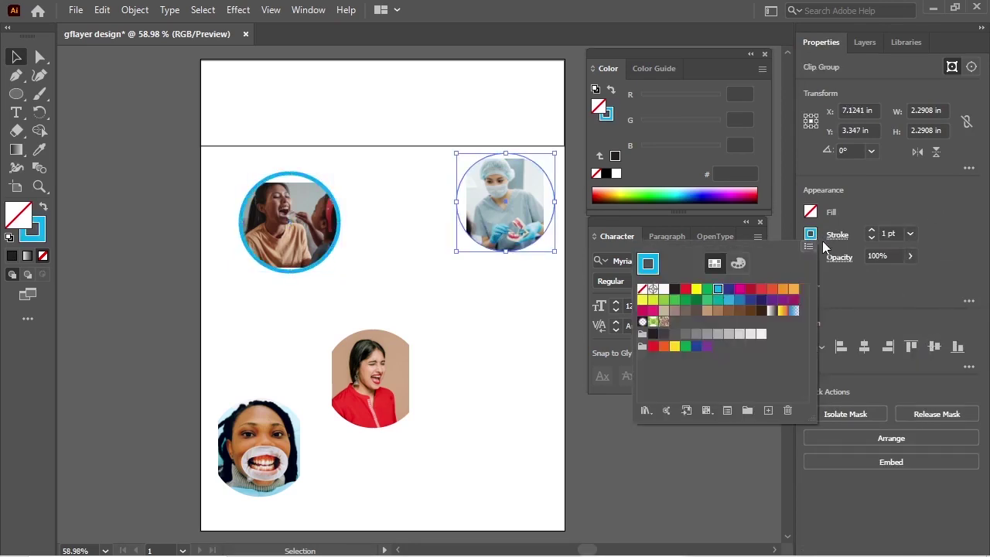
pyautogui.click(910, 233)
pyautogui.click(932, 340)
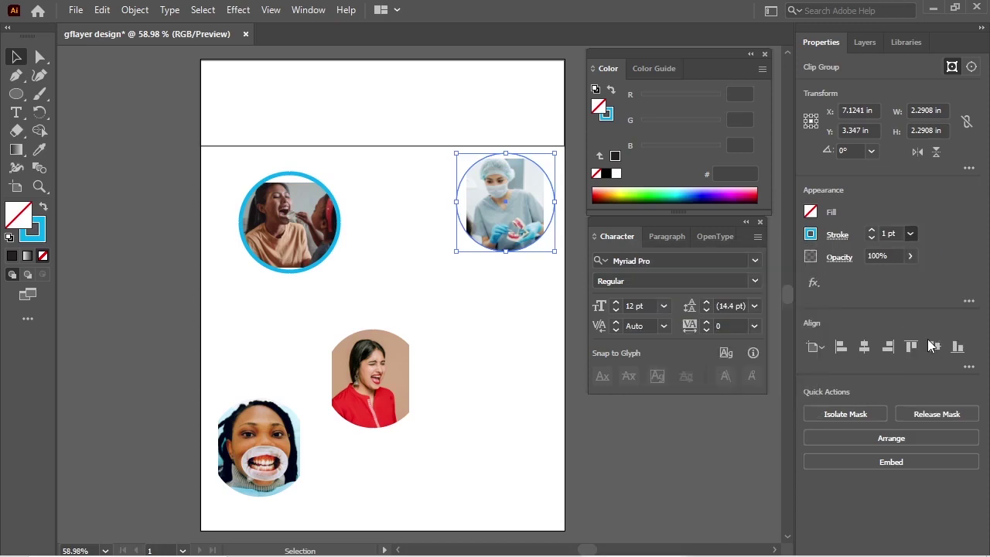
# Select the bottom-left clipping circle in Layers and give it a 6 pt cyan stroke
pyautogui.click(865, 43)
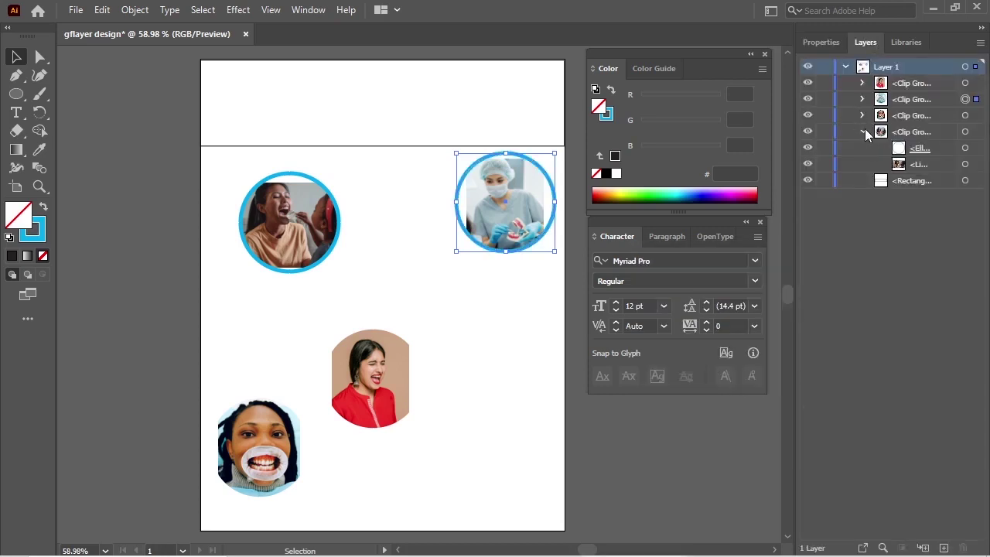
pyautogui.click(863, 131)
pyautogui.click(977, 132)
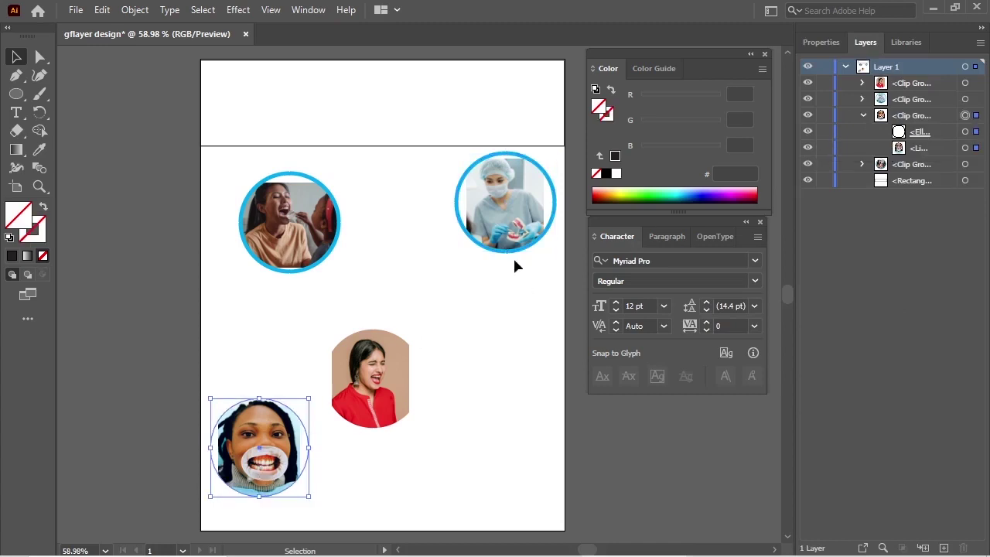
pyautogui.click(820, 45)
pyautogui.click(811, 234)
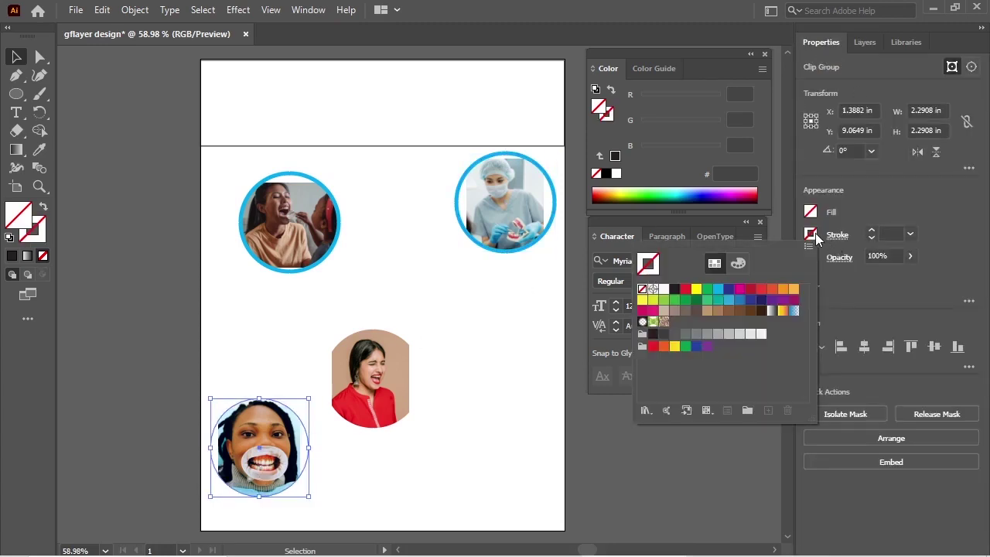
pyautogui.click(718, 289)
pyautogui.click(910, 234)
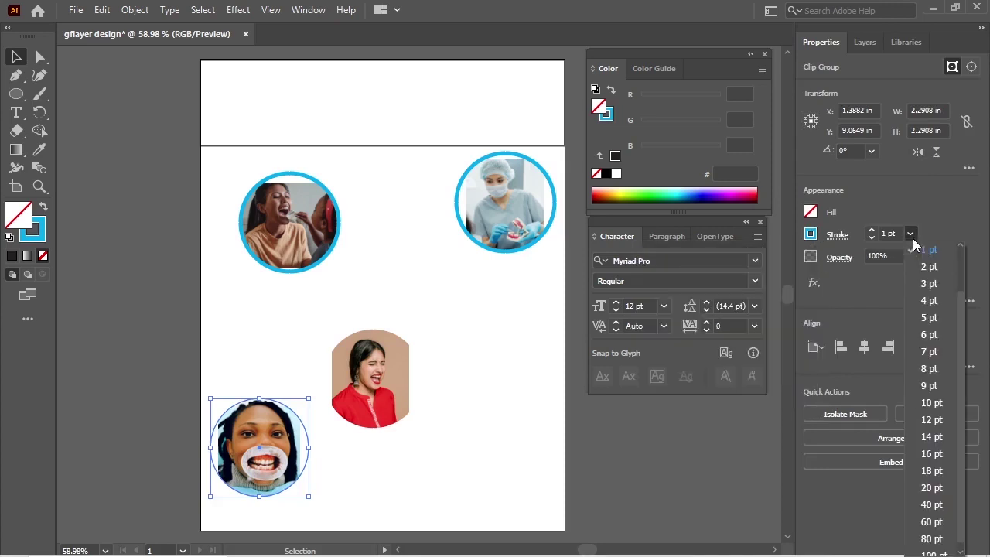
pyautogui.click(932, 338)
# Give the red-shirt woman's round photo a 6 pt cyan stroke
pyautogui.click(369, 377)
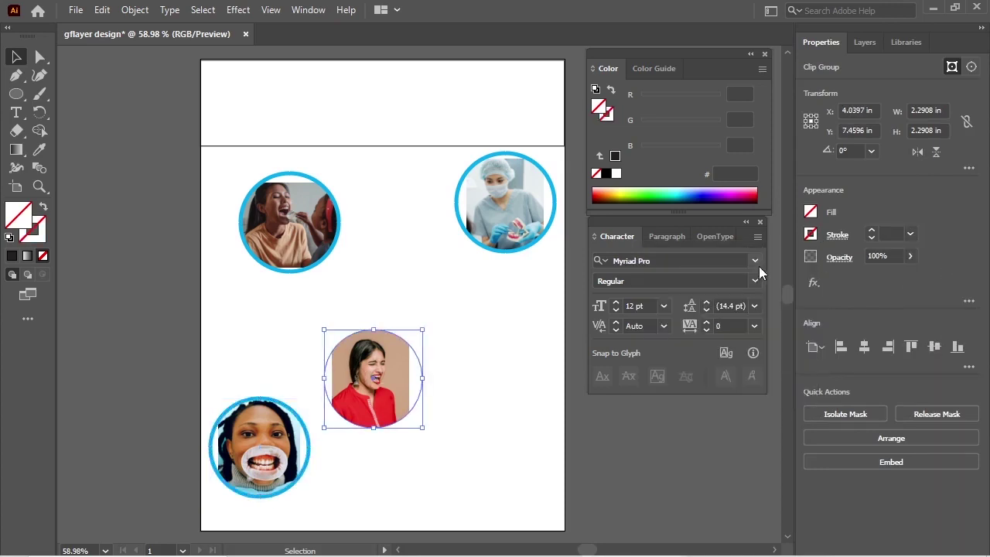
pyautogui.click(910, 235)
pyautogui.click(927, 379)
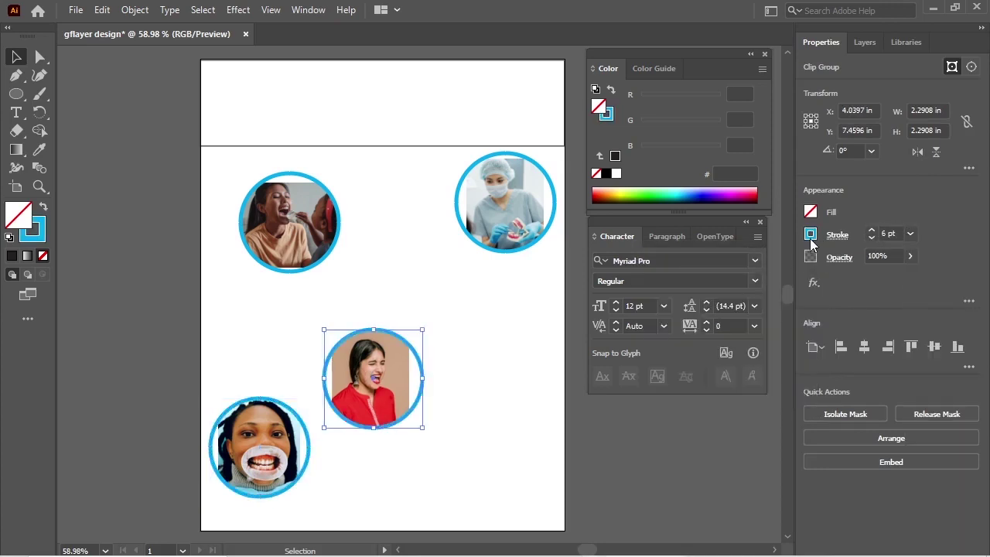
pyautogui.click(456, 322)
pyautogui.scroll(1, 382, 201)
# Fill the top banner rectangle with bright green 00D06F
pyautogui.click(342, 125)
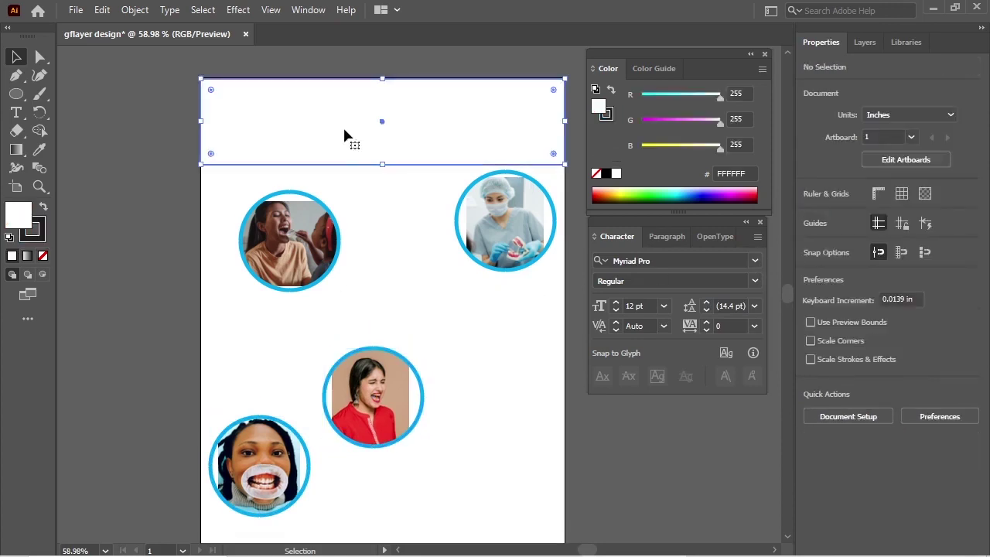
pyautogui.click(645, 192)
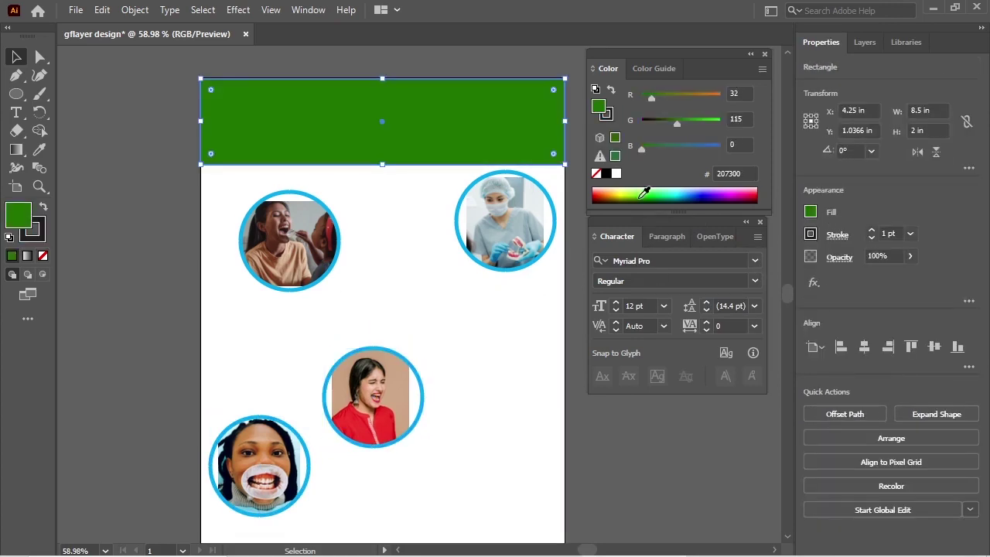
pyautogui.click(667, 190)
pyautogui.click(207, 167)
# Type 'TEETH CLEANING' at 60 pt inside the green banner
pyautogui.press('t')
pyautogui.click(875, 384)
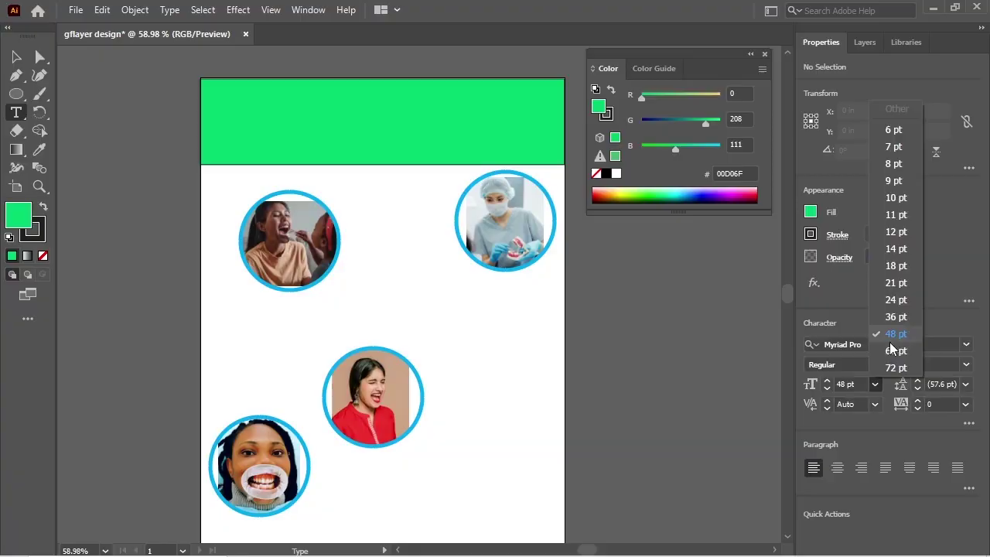
pyautogui.click(890, 352)
pyautogui.click(243, 122)
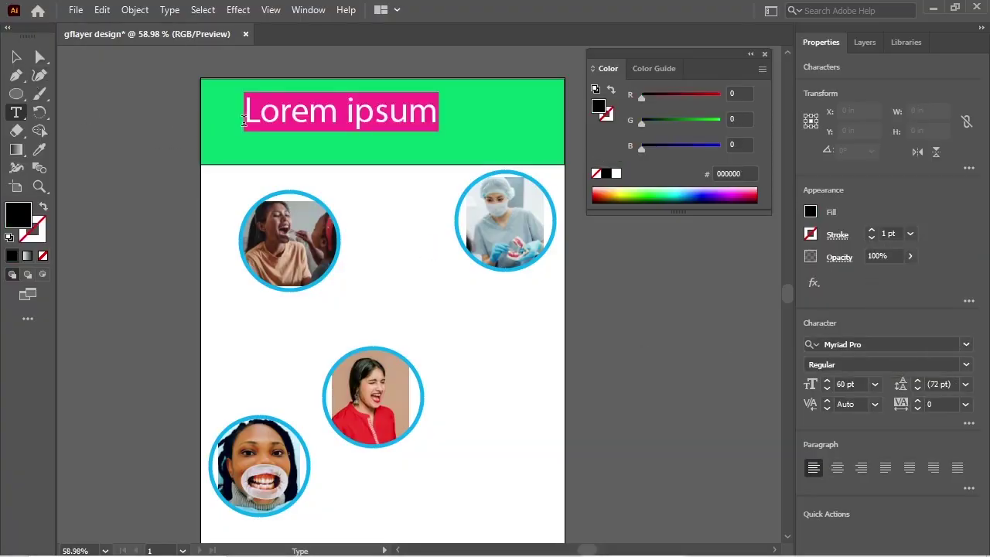
pyautogui.press('BackSpace')
pyautogui.write('tee')
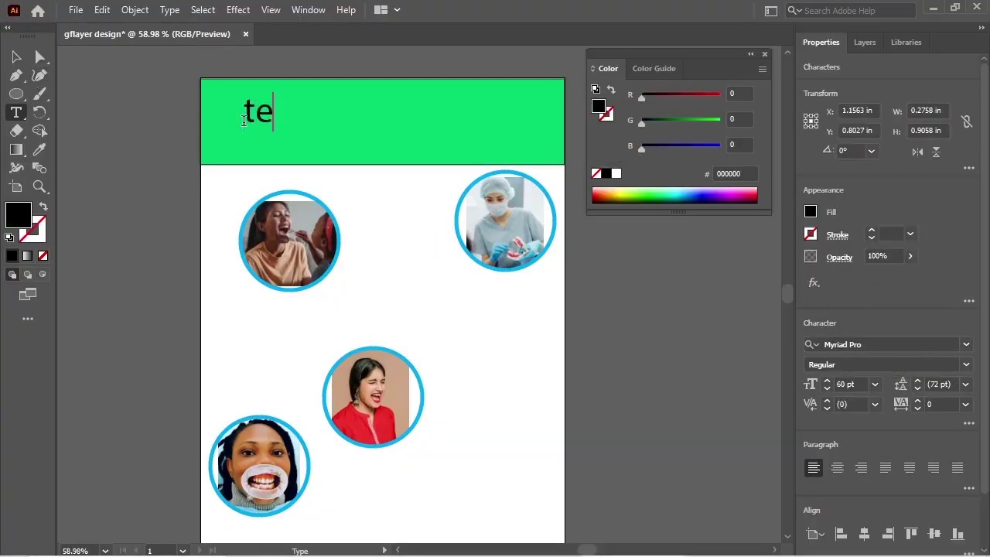
pyautogui.press('BackSpace')
pyautogui.press('BackSpace')
pyautogui.write('TEETH CL')
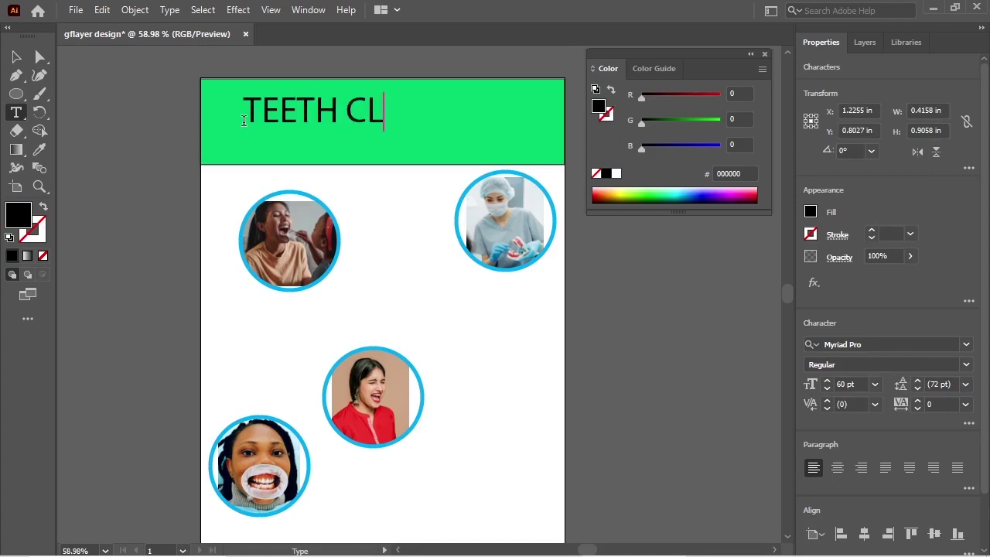
pyautogui.write('EANING')
pyautogui.press('Escape')
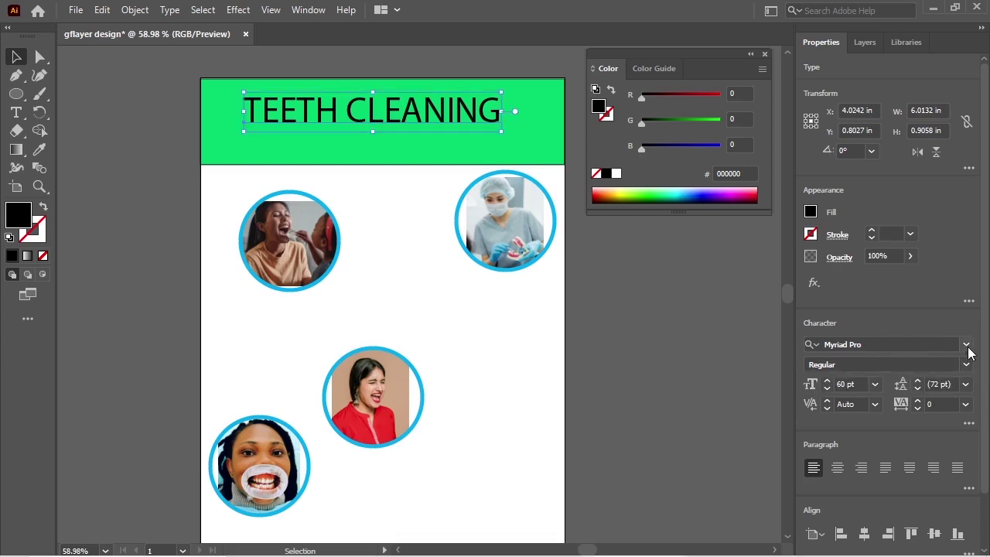
# Set the heading to News706 BT Bold, shrink it to fit and centre it in the banner
pyautogui.click(966, 344)
pyautogui.click(879, 471)
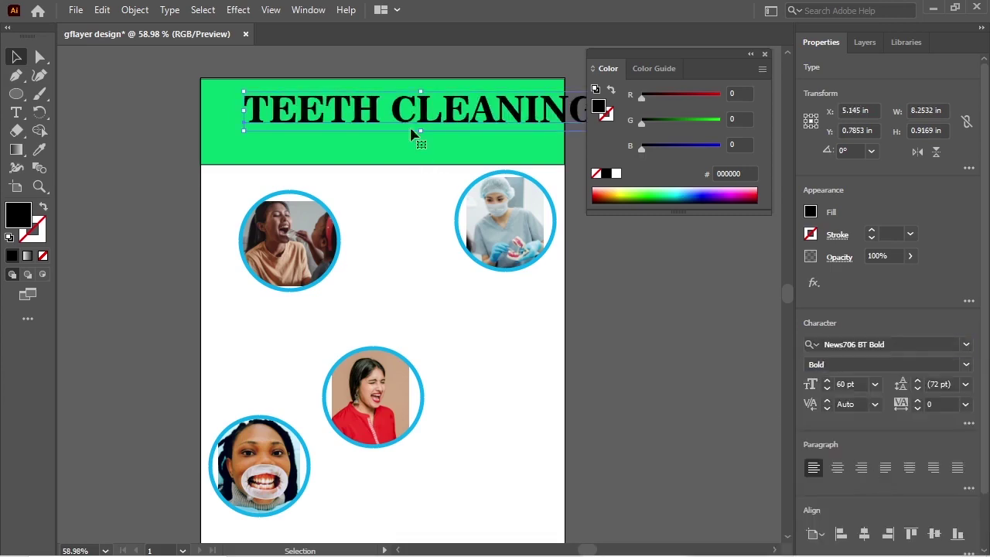
pyautogui.moveTo(406, 120); pyautogui.dragTo(295, 124)
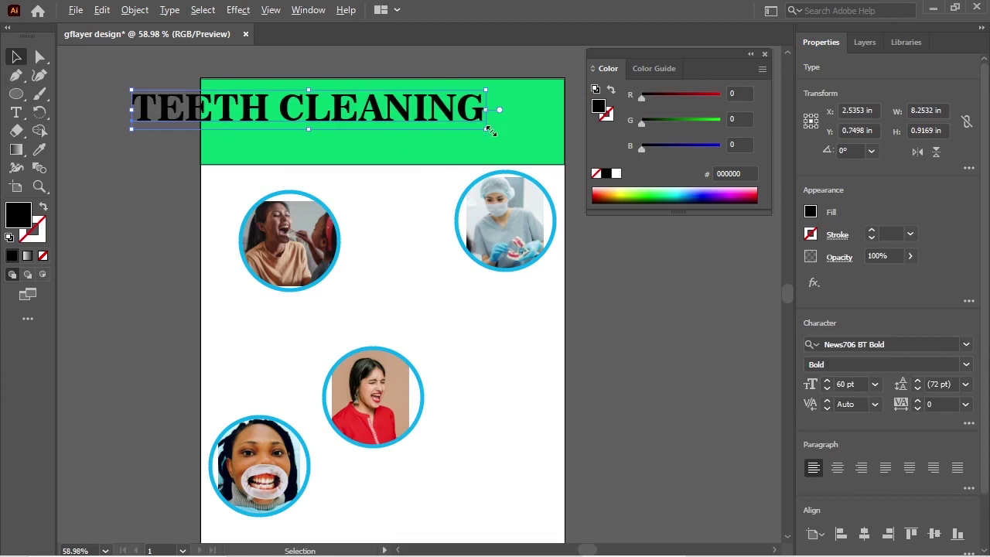
pyautogui.moveTo(490, 132); pyautogui.dragTo(458, 126)
pyautogui.moveTo(397, 112); pyautogui.dragTo(468, 122)
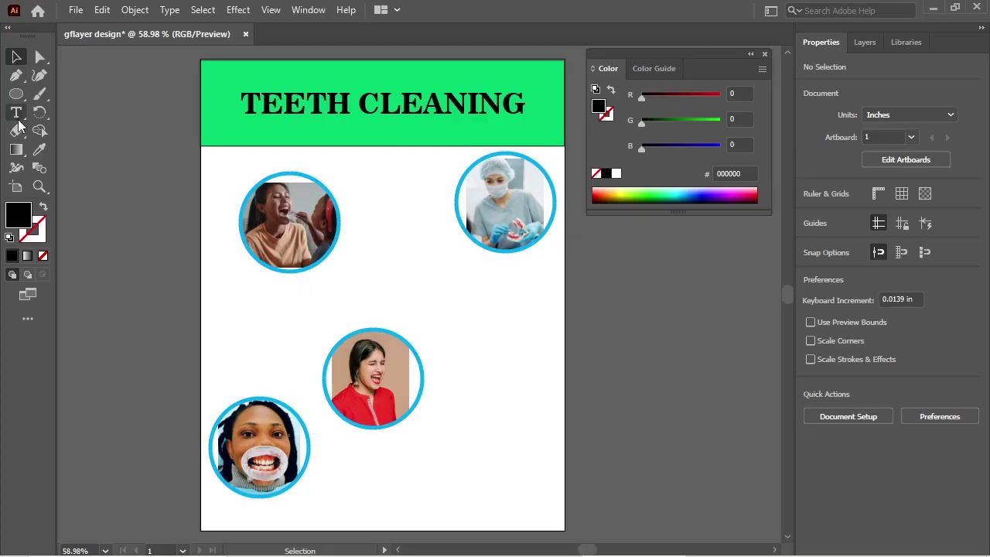
# Create an 8.5 × 11 in rectangle filled lime green (#AEFF45)
pyautogui.press('m')
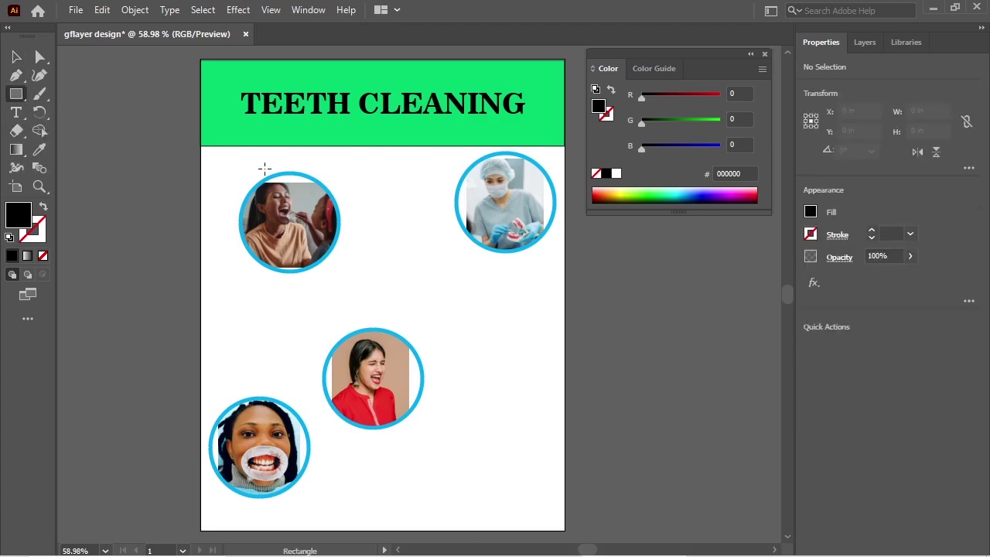
pyautogui.click(264, 167)
pyautogui.click(461, 278)
pyautogui.press('BackSpace')
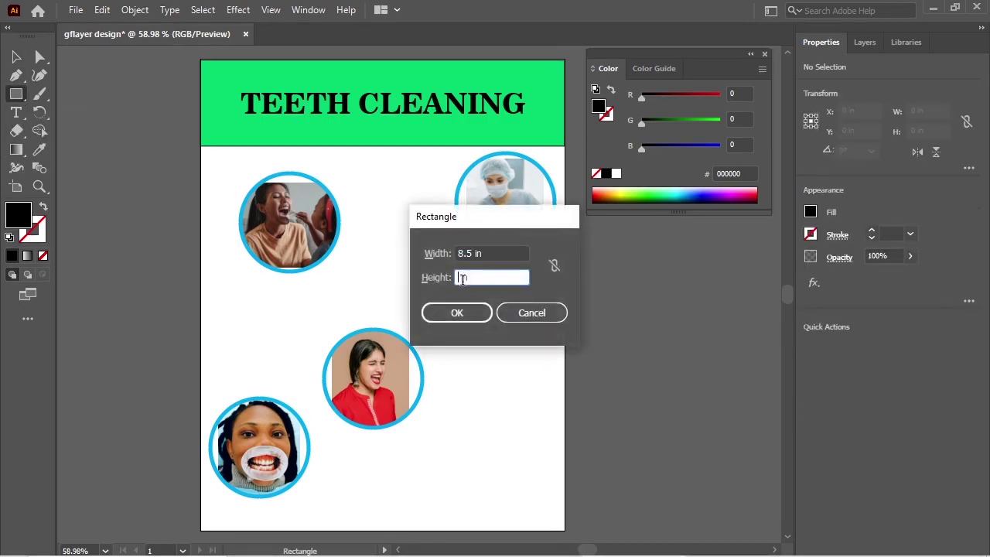
pyautogui.write('11')
pyautogui.click(462, 310)
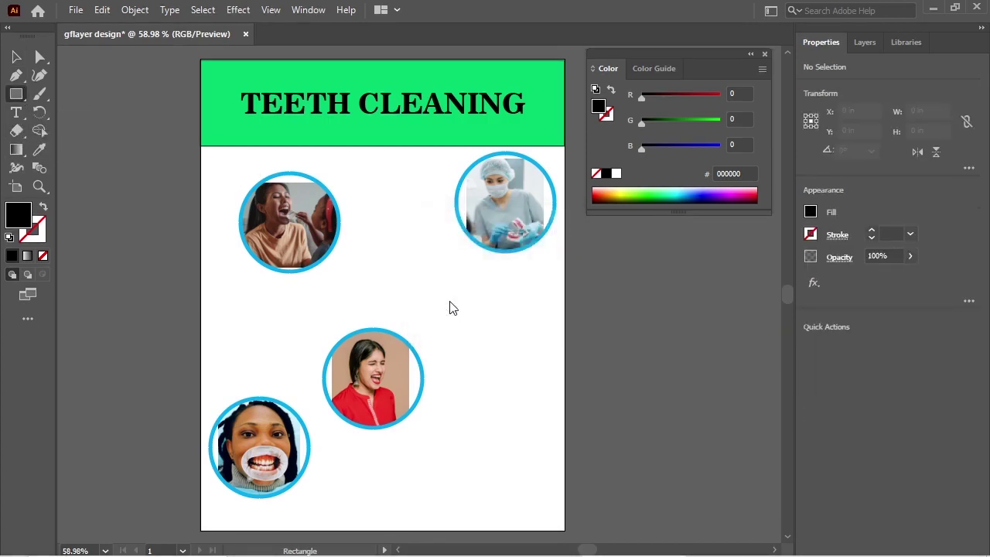
pyautogui.click(616, 174)
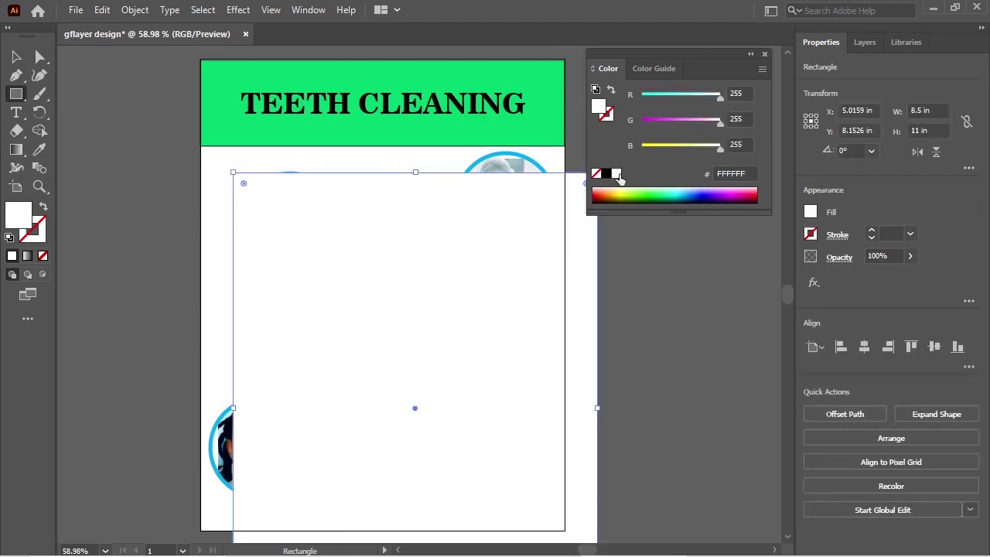
pyautogui.click(626, 190)
pyautogui.click(634, 190)
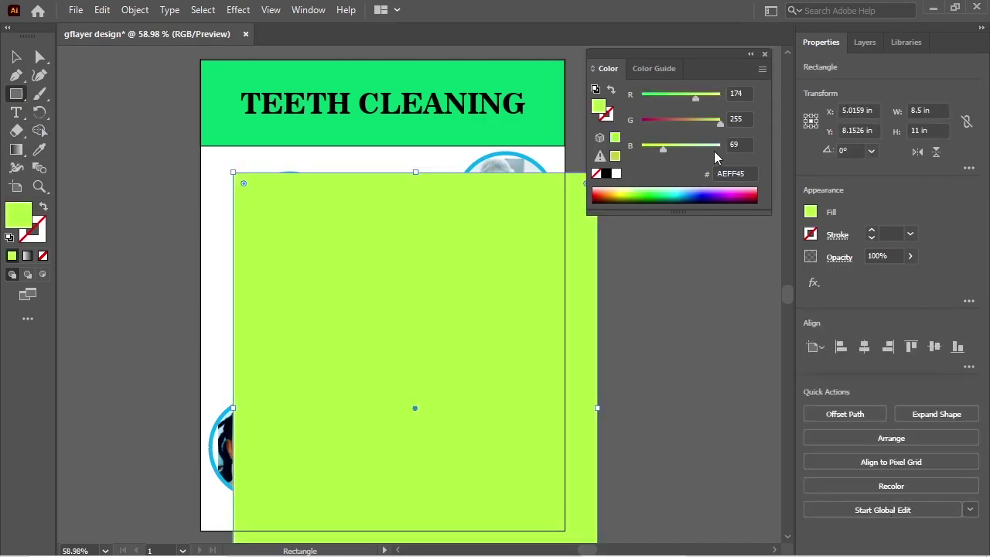
# Send the lime rectangle to the back and centre it horizontally and vertically on the artboard
pyautogui.click(890, 436)
pyautogui.click(861, 500)
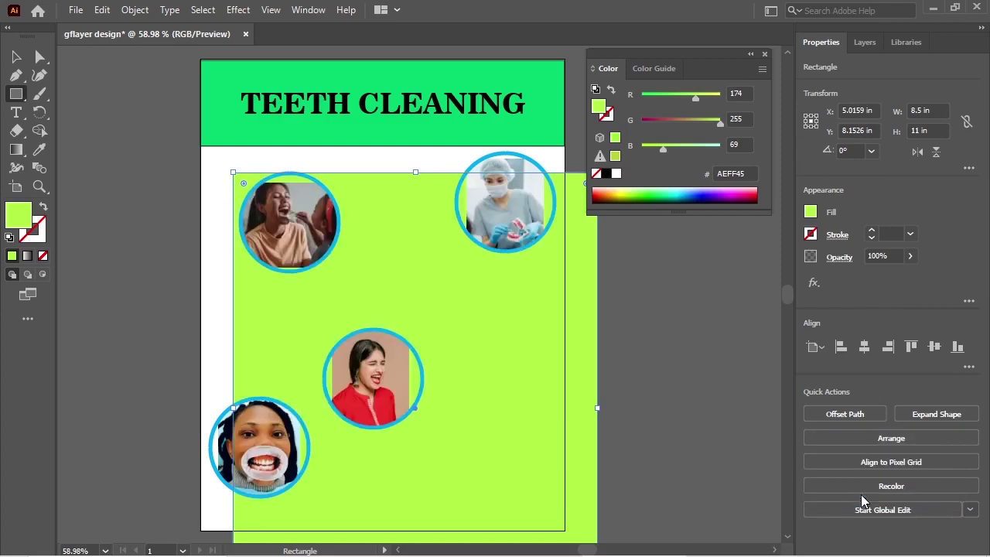
pyautogui.click(935, 346)
pyautogui.click(864, 346)
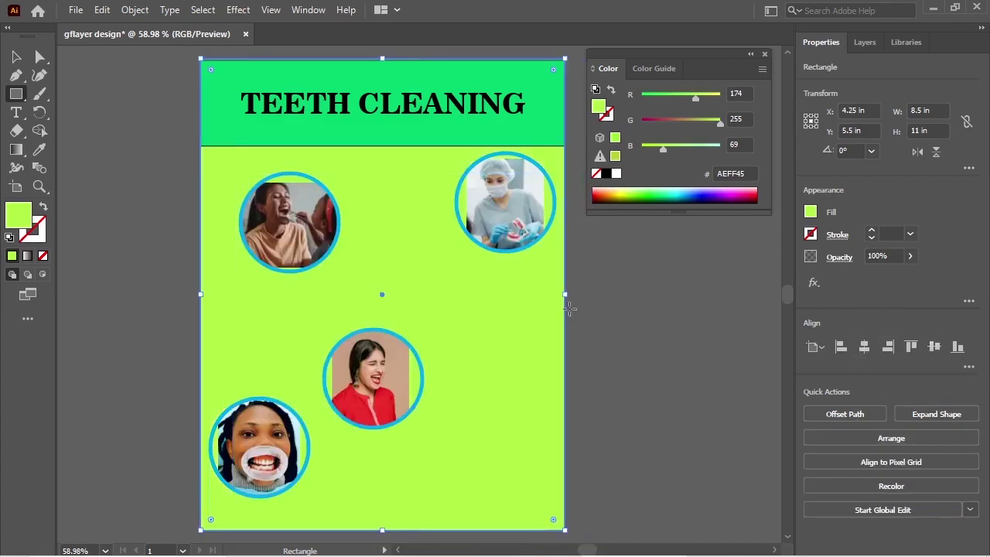
pyautogui.click(17, 56)
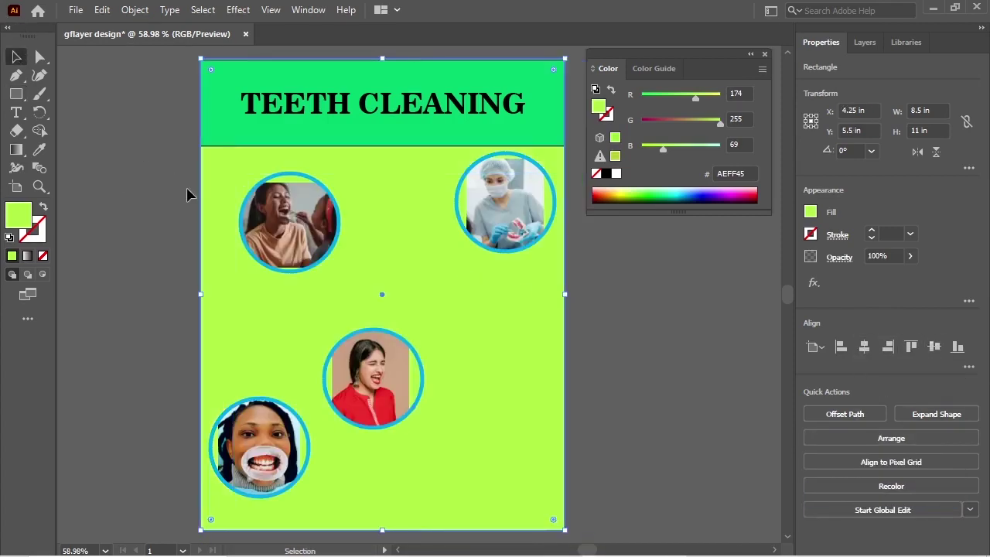
pyautogui.click(166, 276)
pyautogui.scroll(-5, 165, 276)
pyautogui.scroll(6, 165, 277)
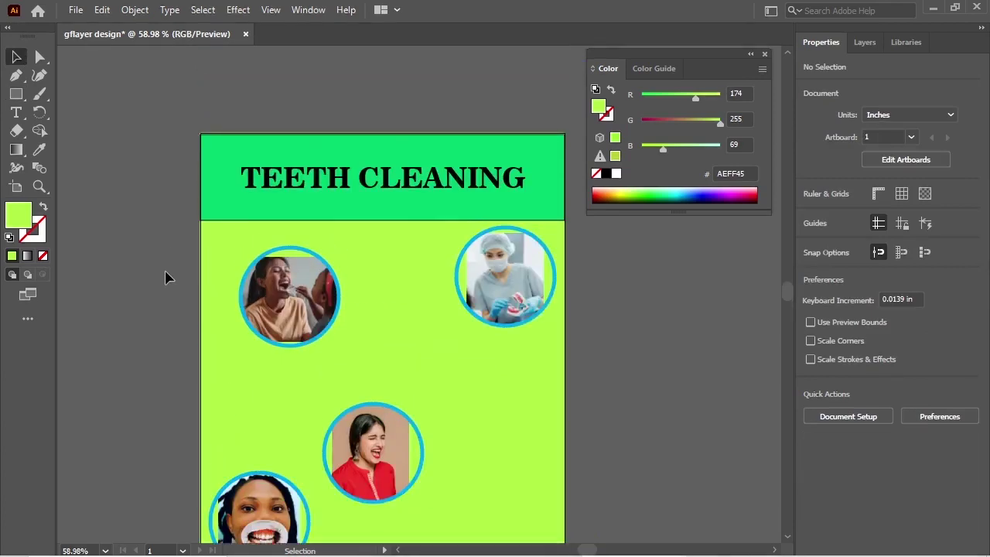
pyautogui.scroll(-2, 166, 276)
pyautogui.scroll(1, 166, 277)
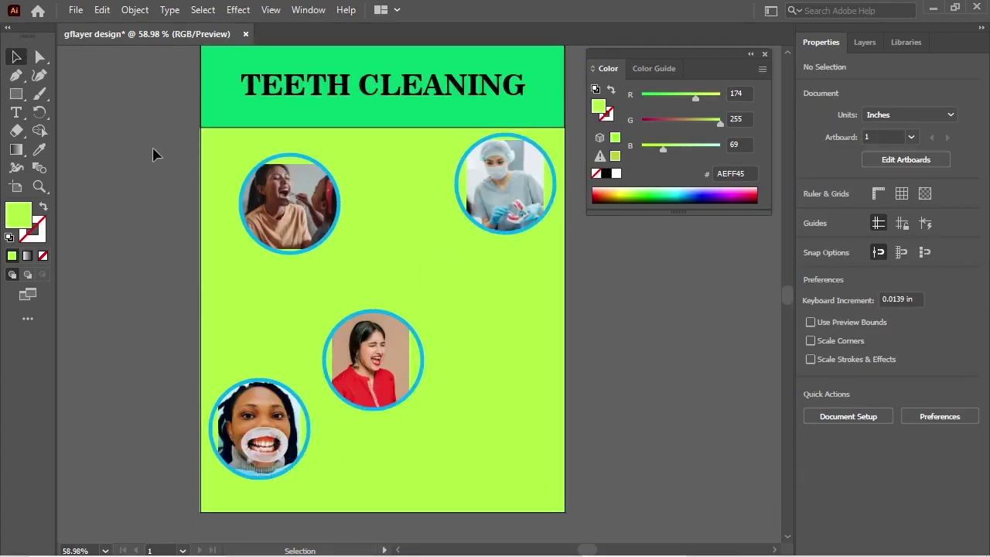
pyautogui.click(224, 187)
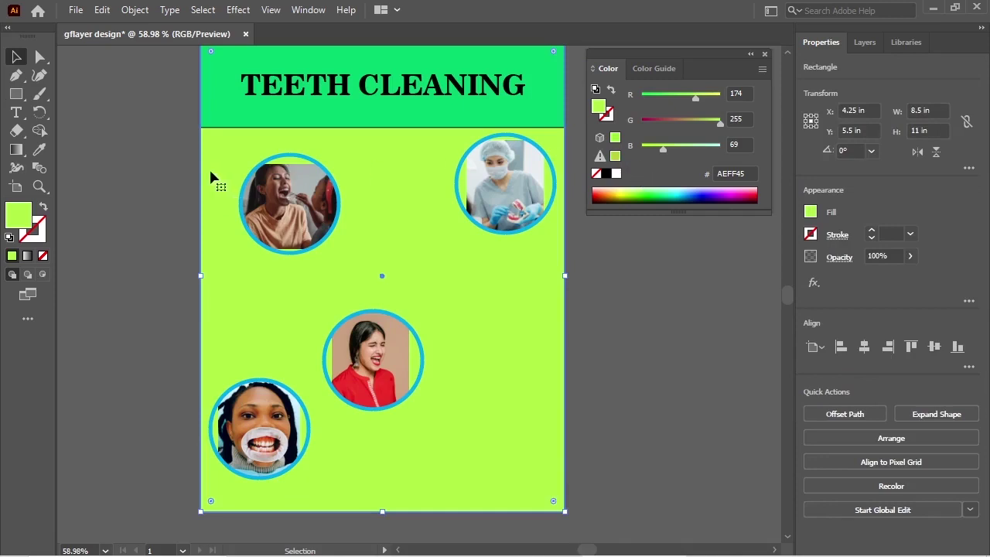
pyautogui.click(126, 163)
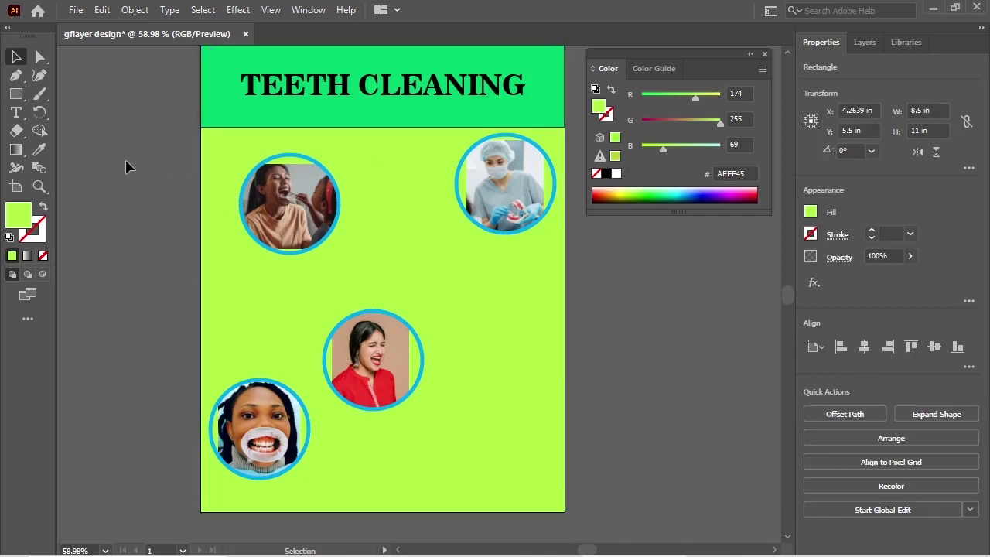
# Draw a closed stepped path along the flyer's bottom with the Pen tool, notched beside the middle photo
pyautogui.click(16, 75)
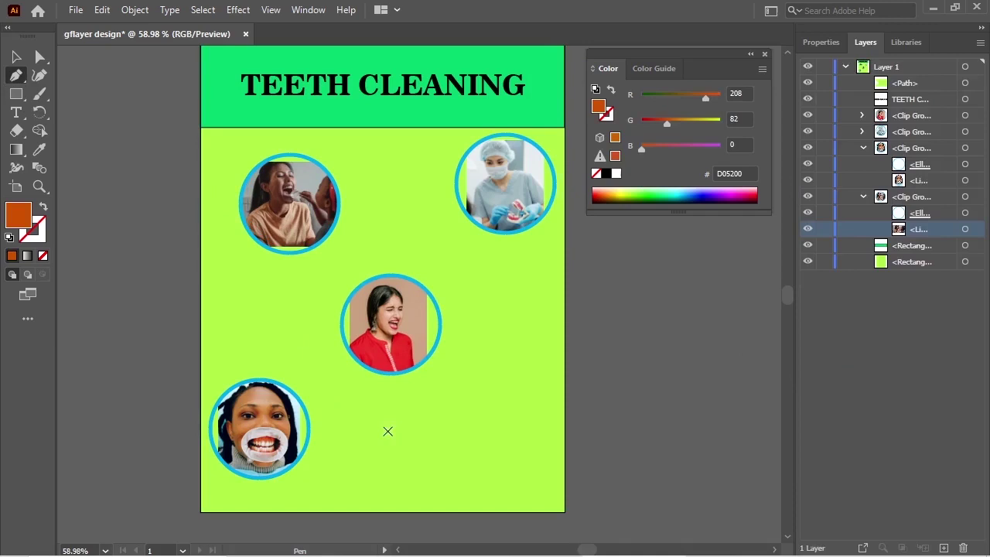
pyautogui.click(564, 377)
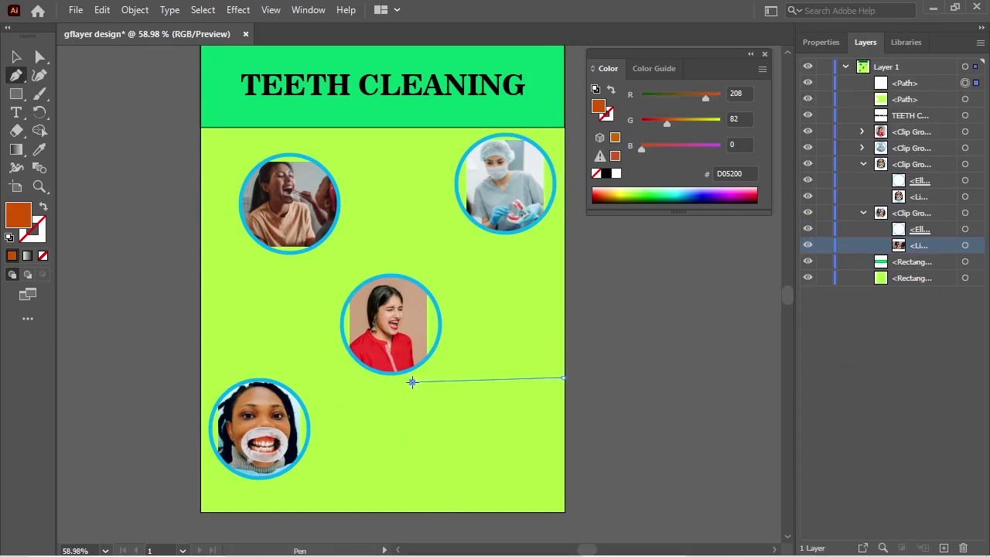
pyautogui.click(412, 382)
pyautogui.click(455, 431)
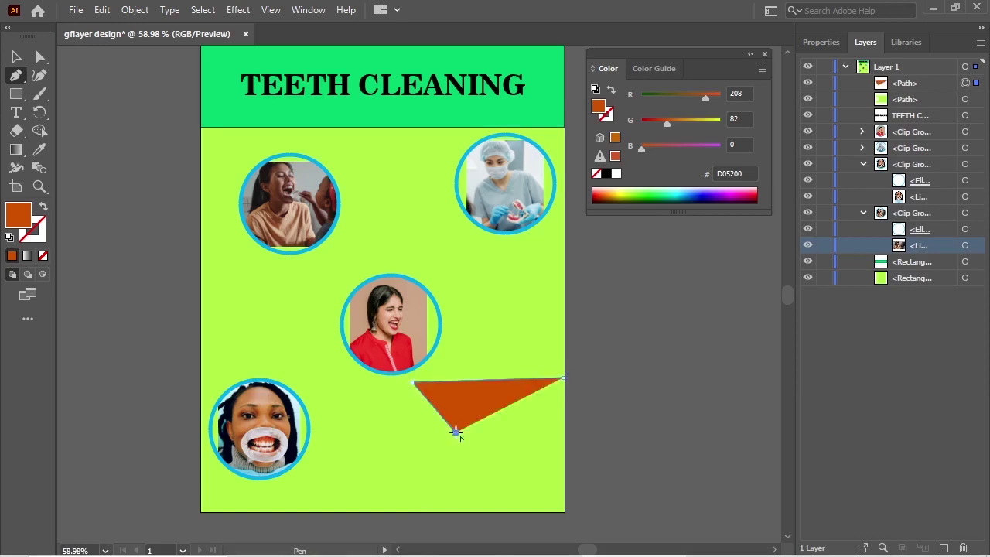
pyautogui.click(201, 431)
pyautogui.click(200, 511)
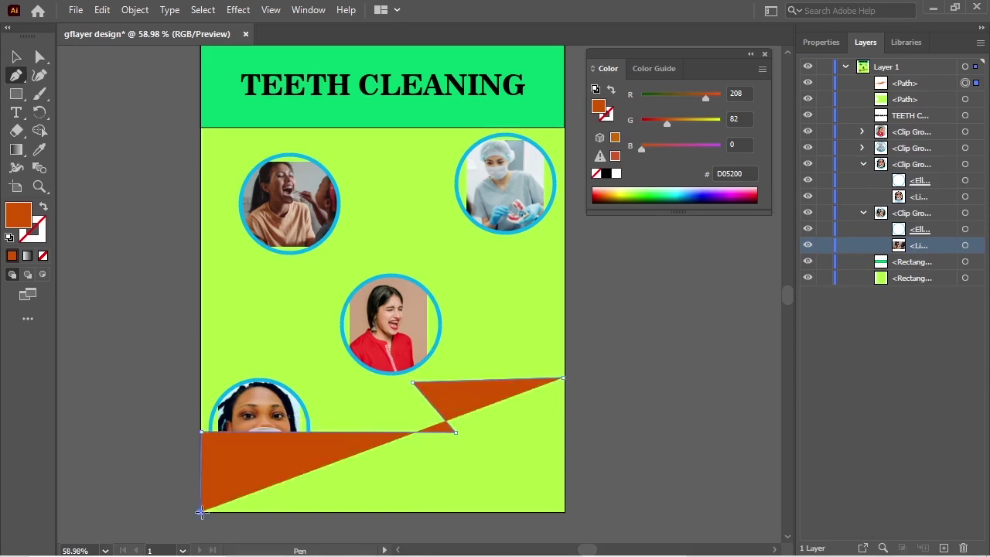
pyautogui.click(565, 511)
pyautogui.click(564, 378)
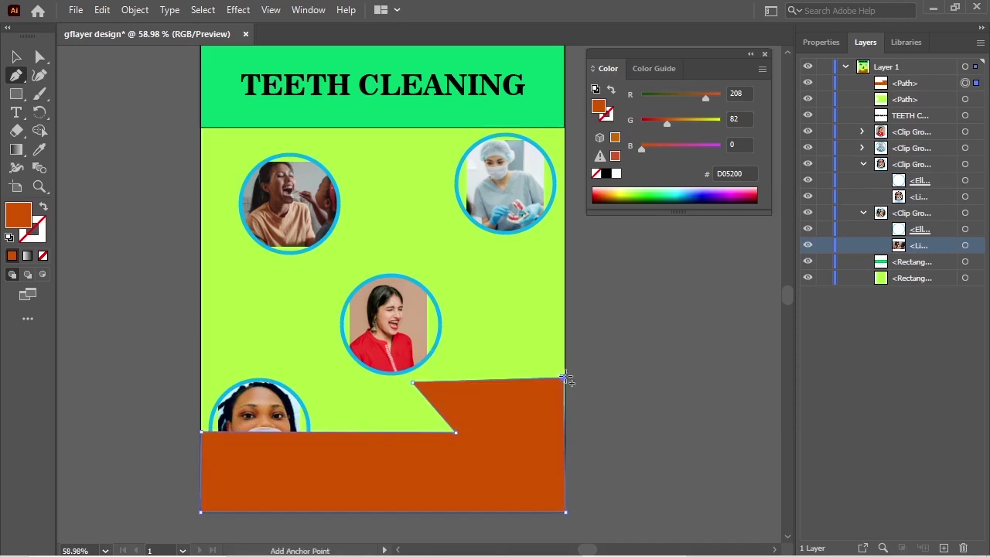
# Adjust the orange shape's top-right anchor point with Direct Selection
pyautogui.press('v')
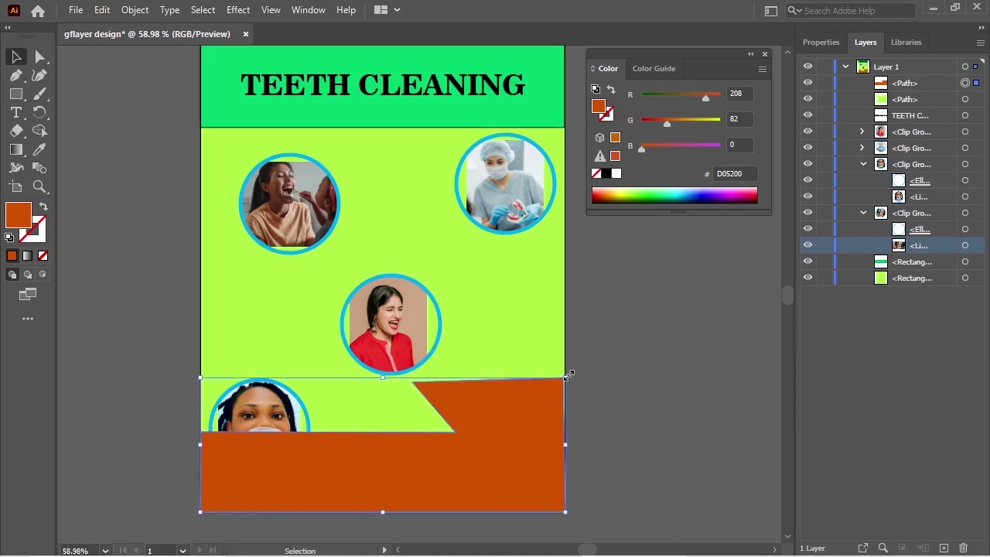
pyautogui.press('a')
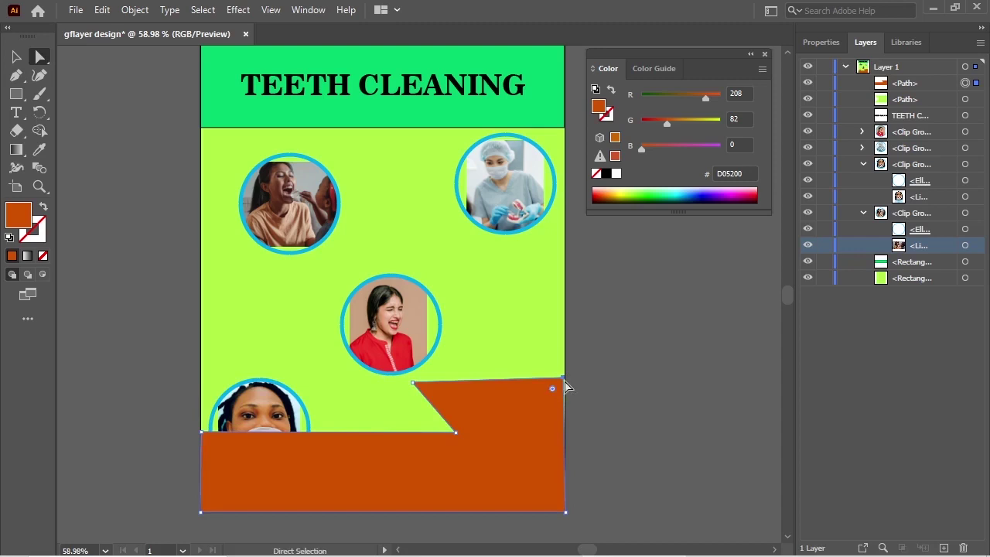
pyautogui.moveTo(565, 378); pyautogui.dragTo(564, 380)
pyautogui.click(17, 57)
# Bring the bottom circular photo in front of the orange shape
pyautogui.click(156, 225)
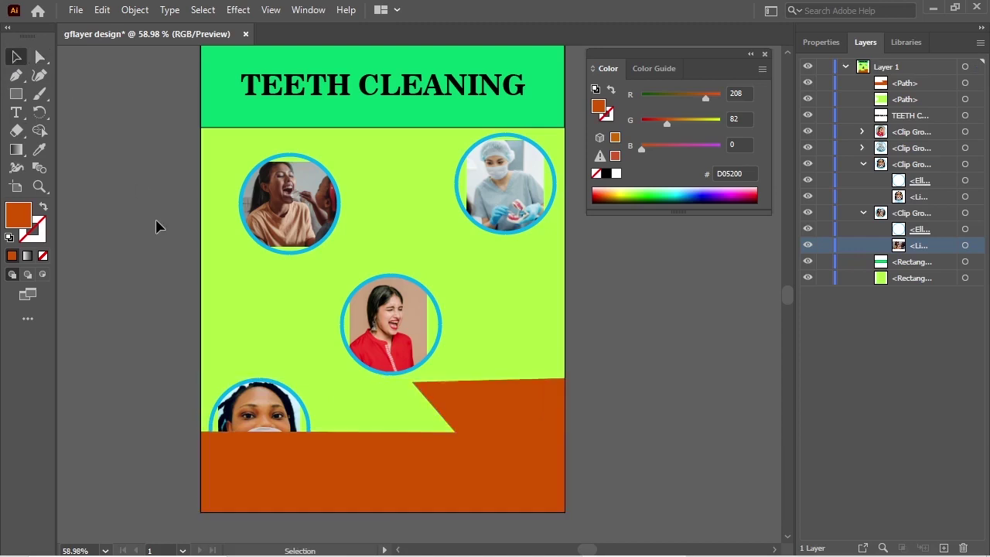
pyautogui.click(245, 414)
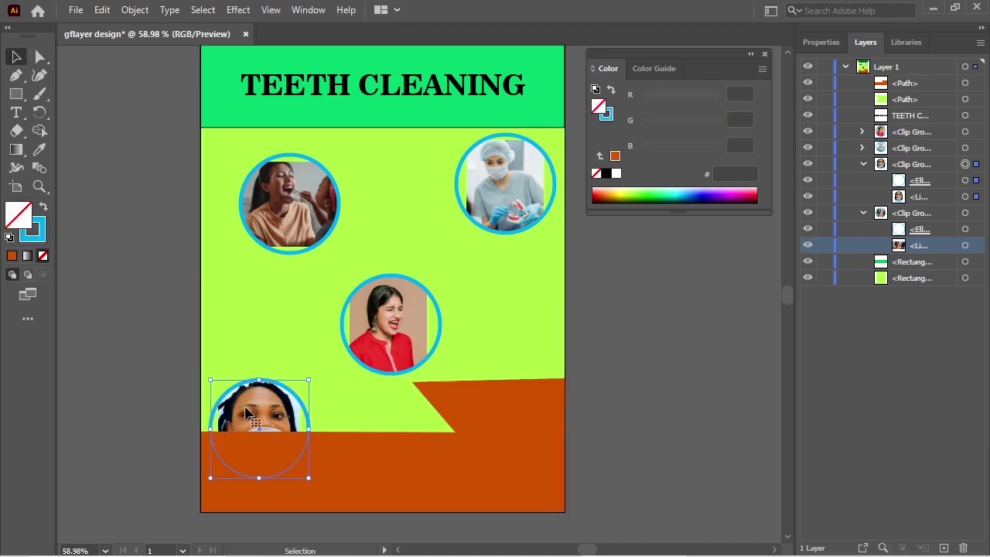
pyautogui.rightClick(246, 414)
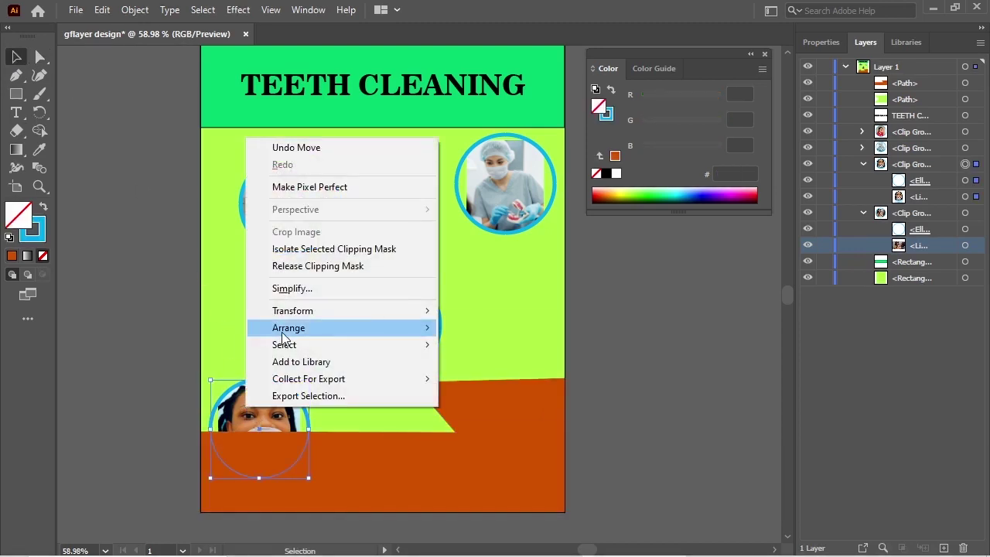
pyautogui.moveTo(288, 328)
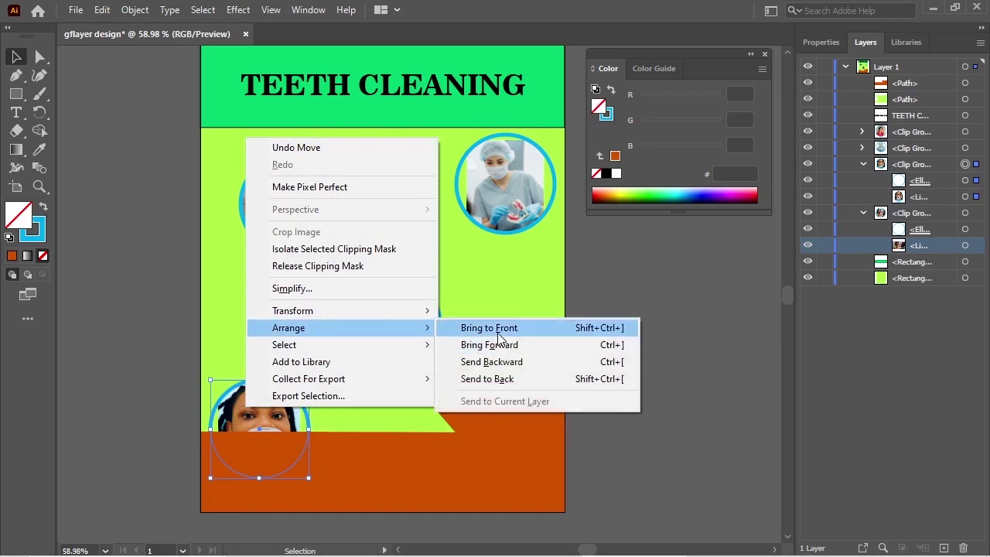
pyautogui.click(497, 327)
# Add the 'TEETH WHITENING FLAYER' headline and centre it near the flyer's bottom edge
pyautogui.press('t')
pyautogui.click(348, 438)
pyautogui.write('TEETH ')
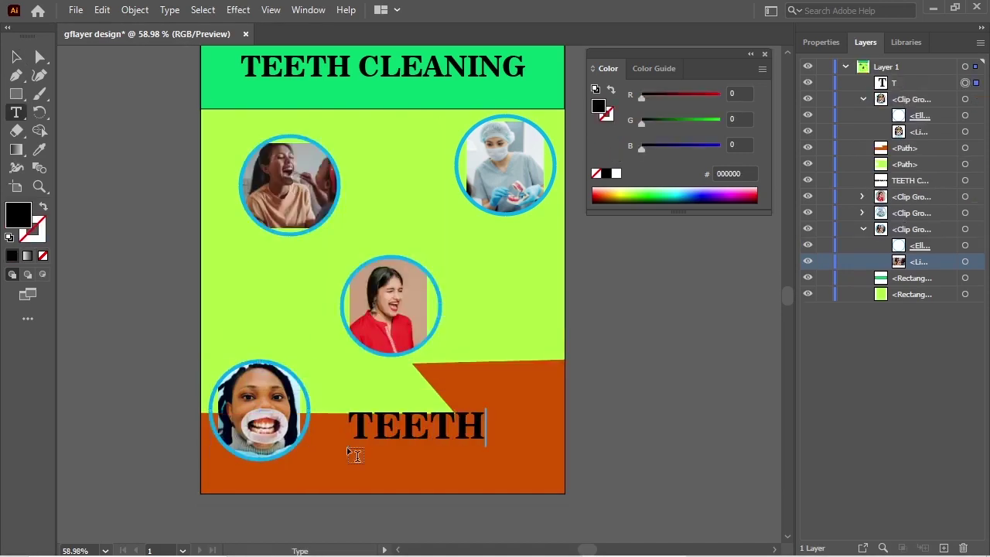
pyautogui.write('WHIT')
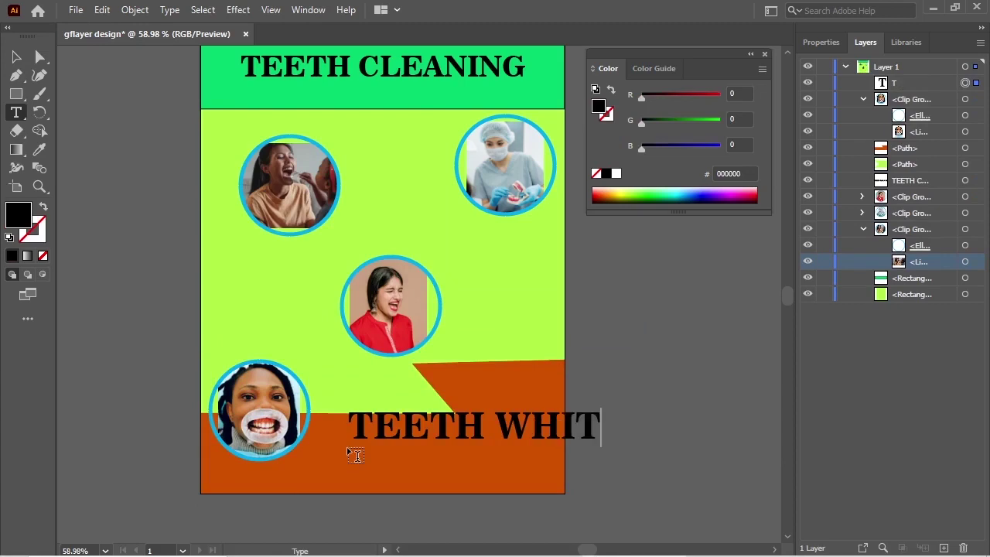
pyautogui.write('ENIN')
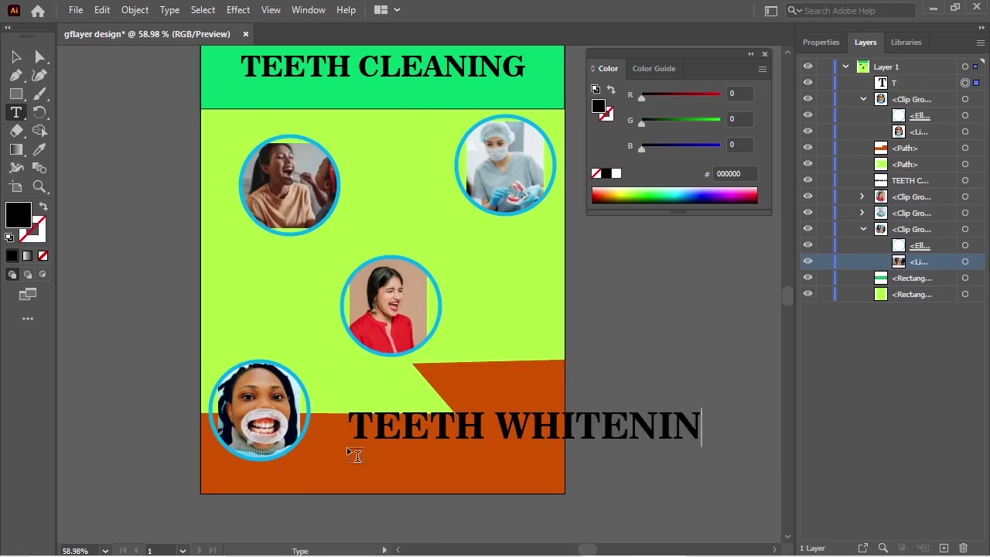
pyautogui.write('G F')
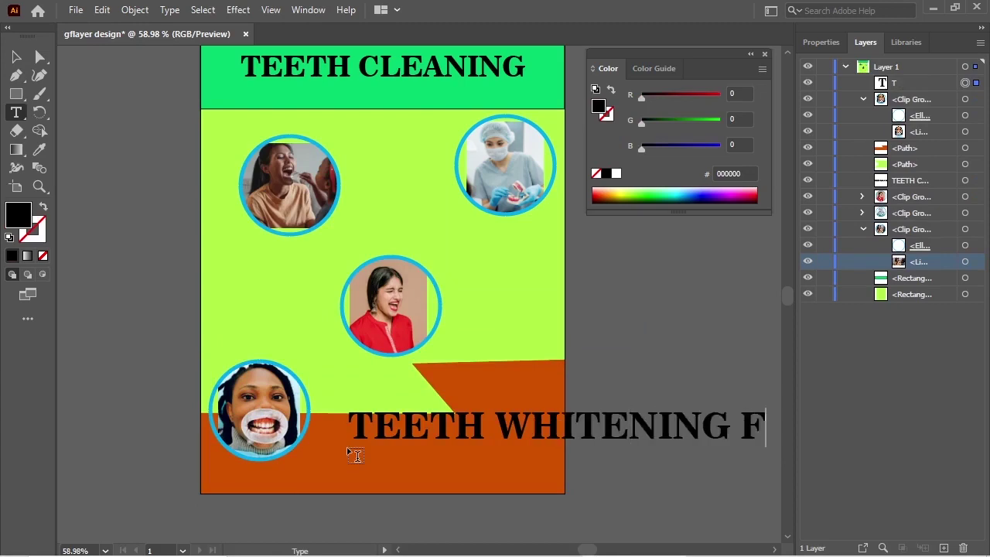
pyautogui.write('I')
pyautogui.press('Escape')
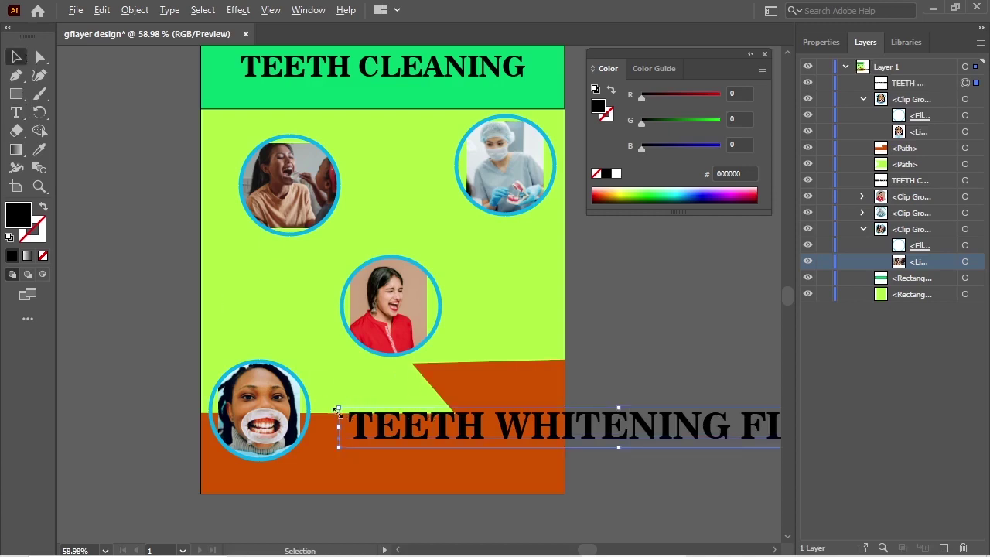
pyautogui.moveTo(337, 411); pyautogui.dragTo(294, 427)
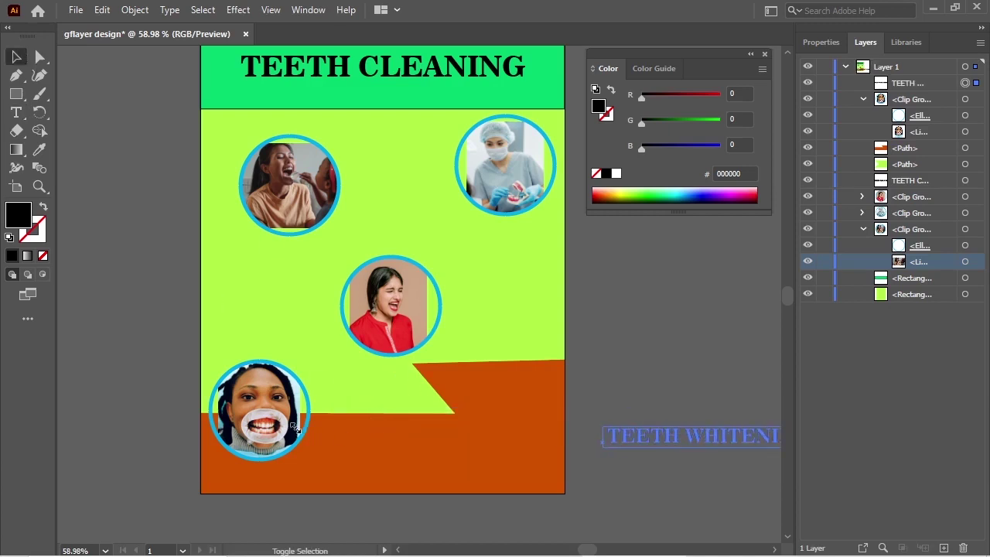
pyautogui.hotkey('ctrl', 'z')
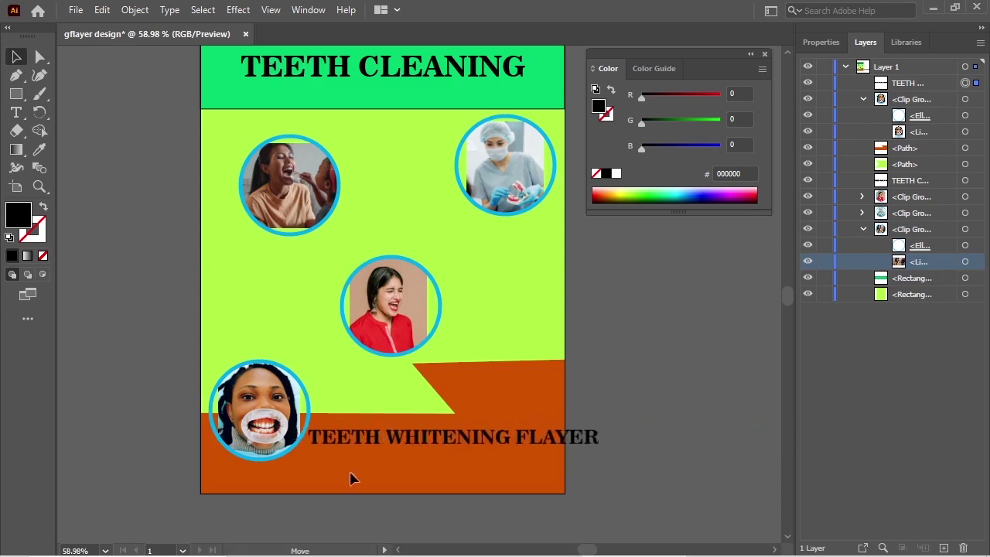
pyautogui.moveTo(350, 479); pyautogui.dragTo(320, 480)
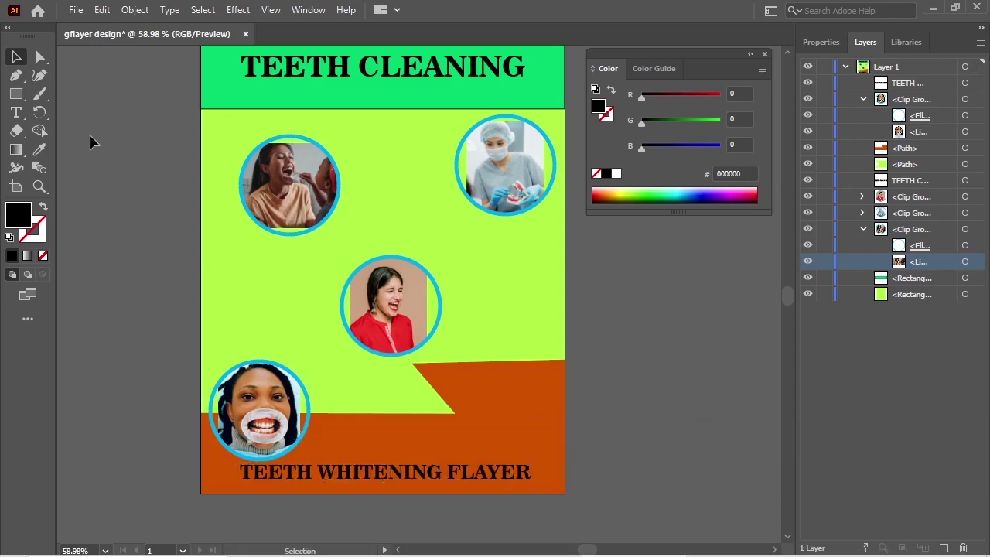
pyautogui.click(15, 113)
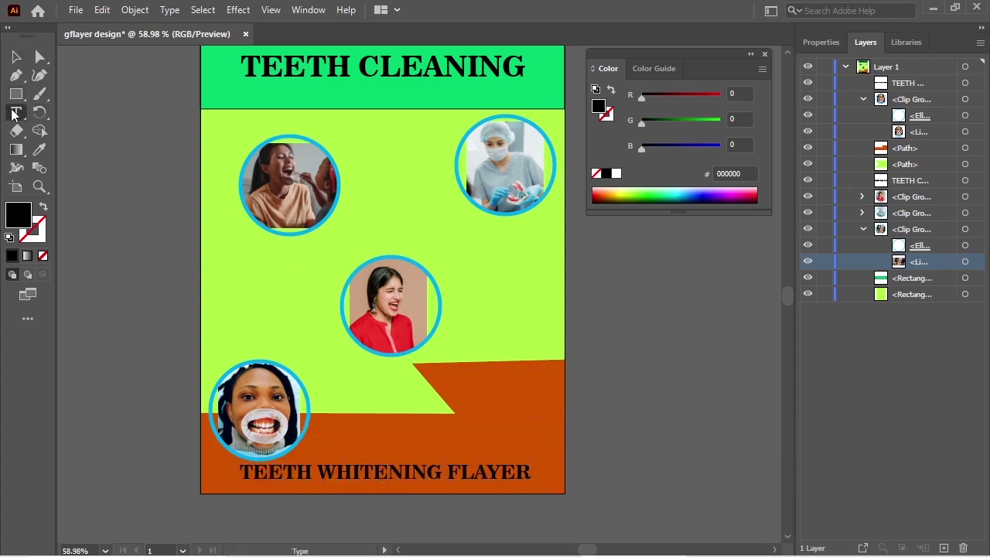
# Type a 36 pt 'GET PERFECT' text line on the orange band
pyautogui.click(332, 433)
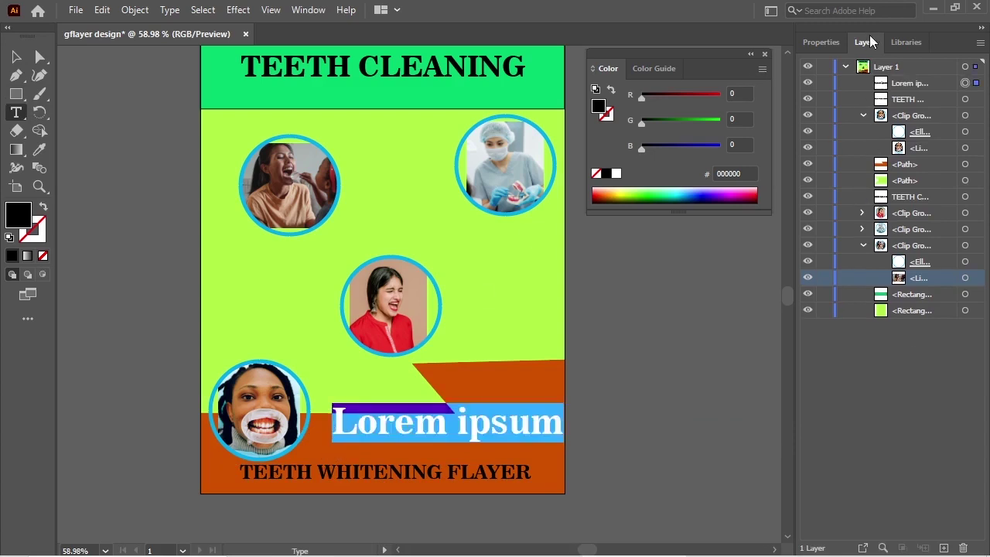
pyautogui.click(819, 42)
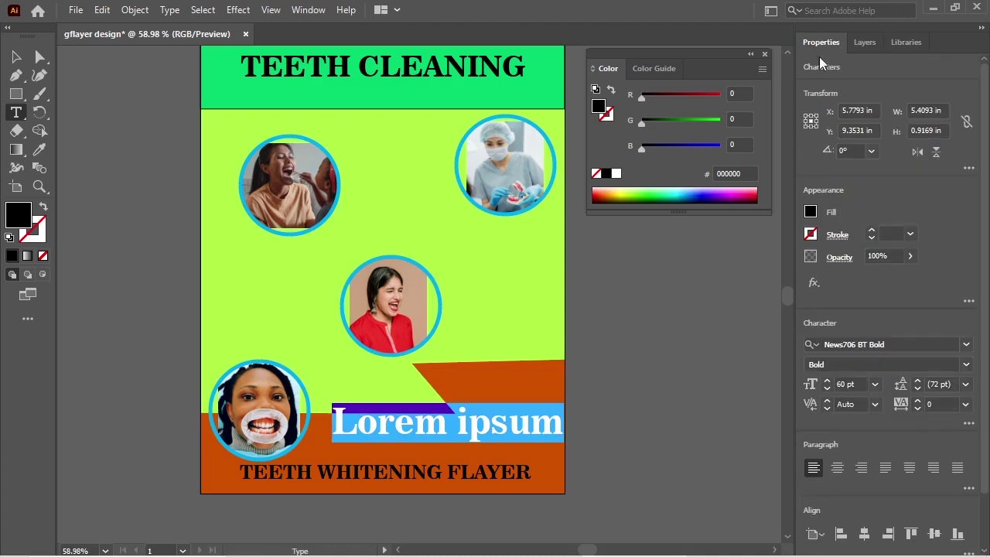
pyautogui.click(876, 383)
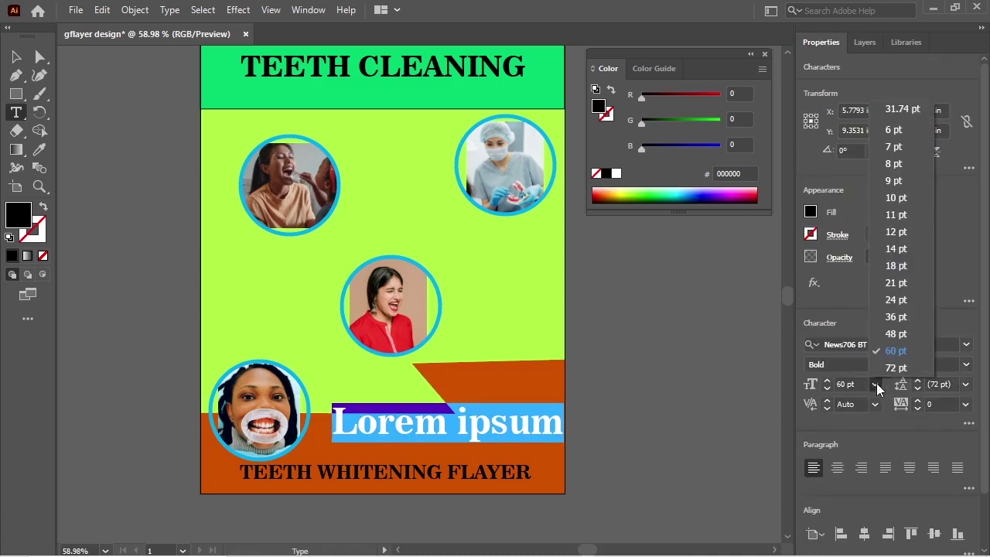
pyautogui.click(891, 317)
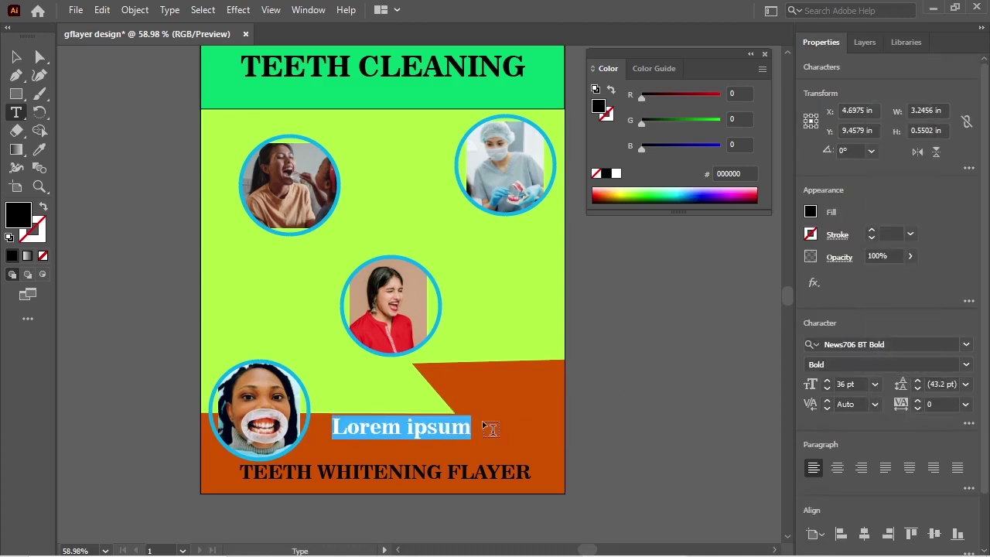
pyautogui.press('BackSpace')
pyautogui.write('GET')
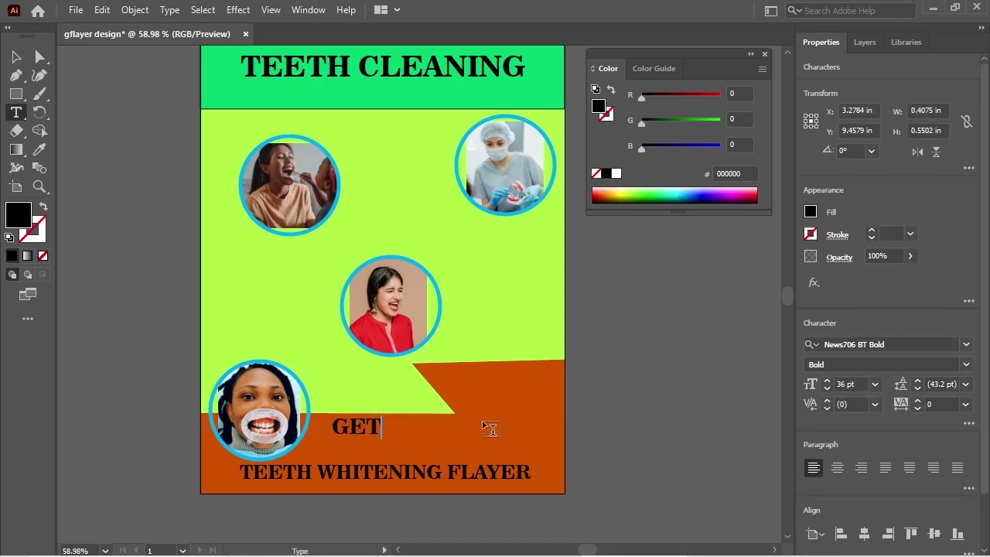
pyautogui.write('PERF')
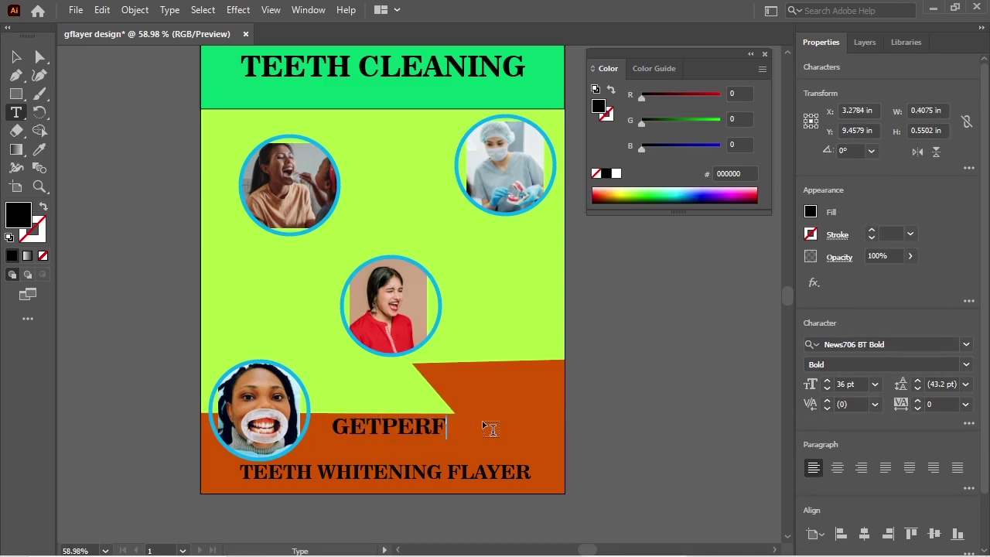
pyautogui.write('ECT')
pyautogui.press('BackSpace')
pyautogui.press('BackSpace')
pyautogui.press('BackSpace')
pyautogui.press('BackSpace')
pyautogui.press('BackSpace')
pyautogui.press('BackSpace')
pyautogui.press('BackSpace')
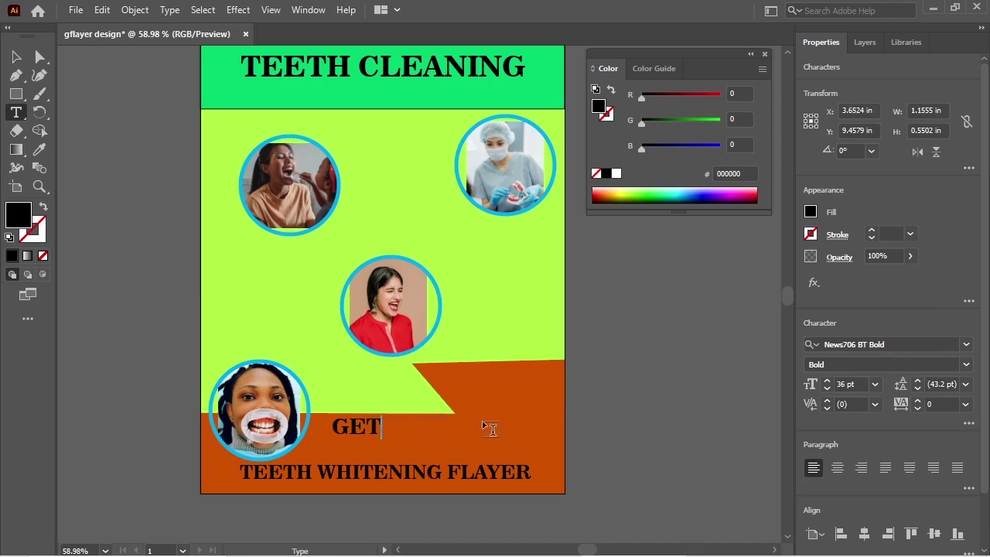
pyautogui.write(' PER')
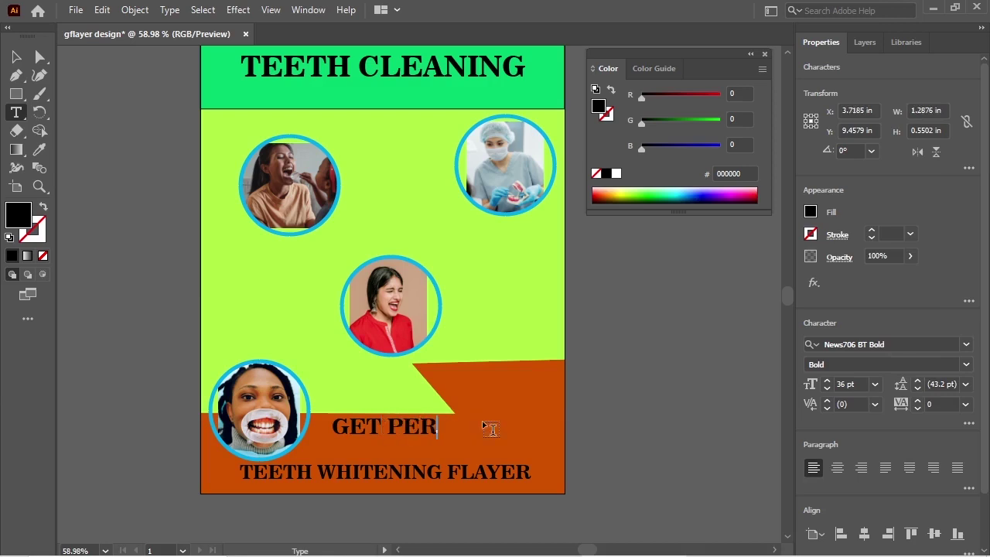
pyautogui.write('FECT')
# Scale 'GET PERFECT' down slightly and move it just above the headline
pyautogui.click(13, 61)
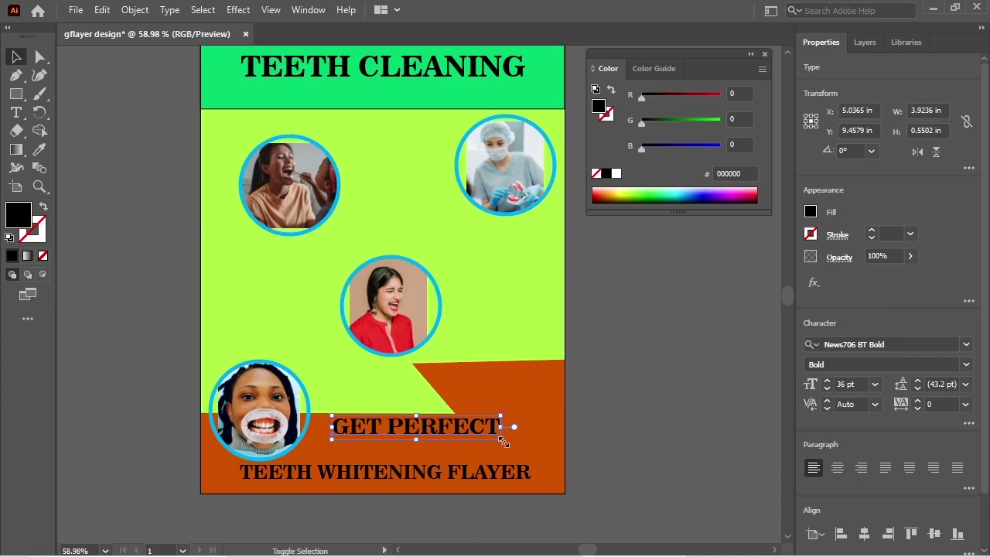
pyautogui.moveTo(503, 441); pyautogui.dragTo(496, 437)
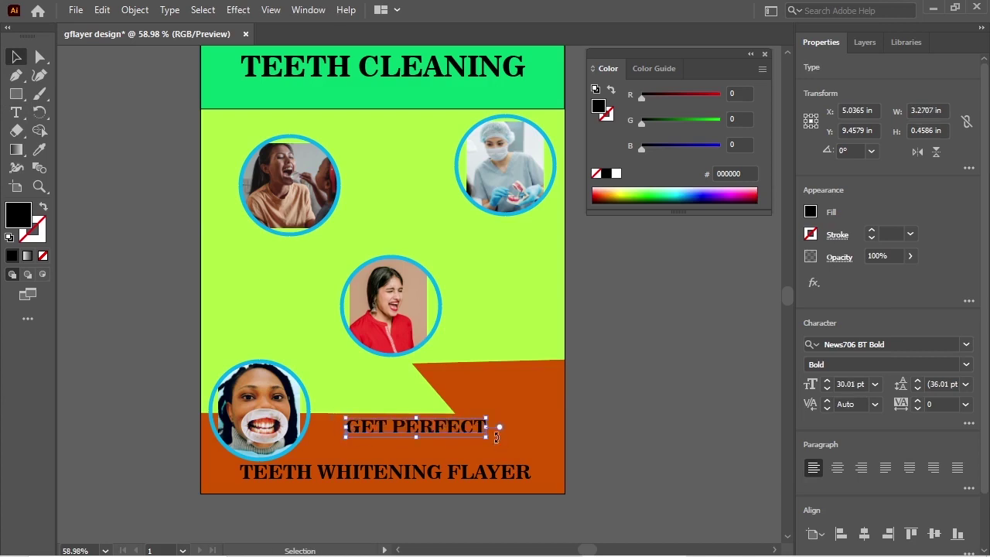
pyautogui.click(627, 436)
pyautogui.moveTo(395, 431); pyautogui.dragTo(372, 451)
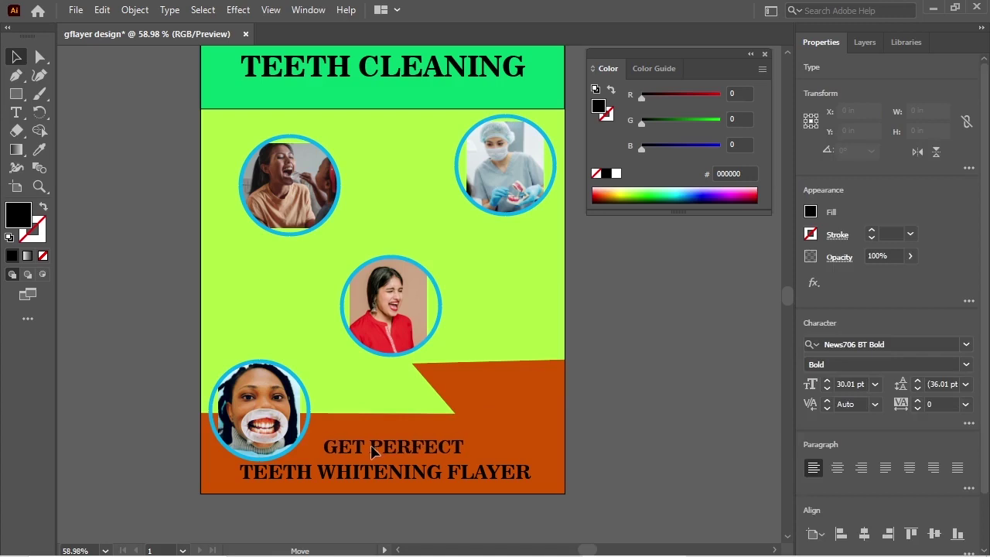
pyautogui.click(640, 434)
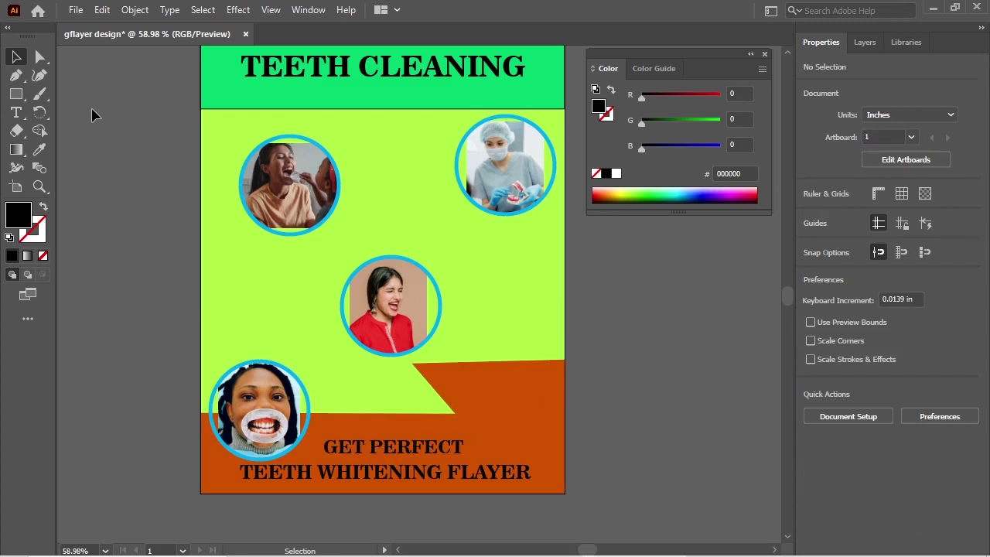
# Type 'TEETH SMILE' and place it directly above 'GET PERFECT' beside the bottom-left photo
pyautogui.click(16, 112)
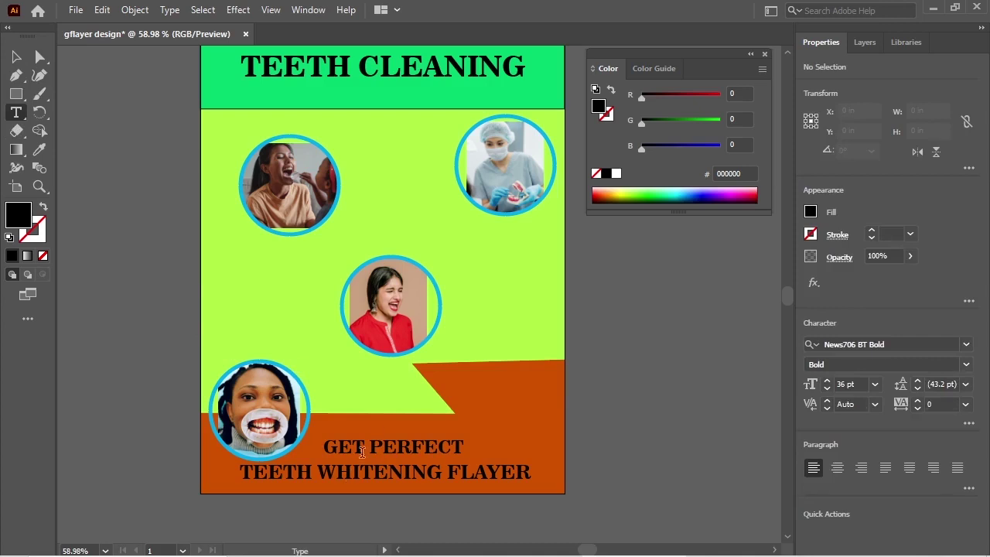
pyautogui.click(378, 418)
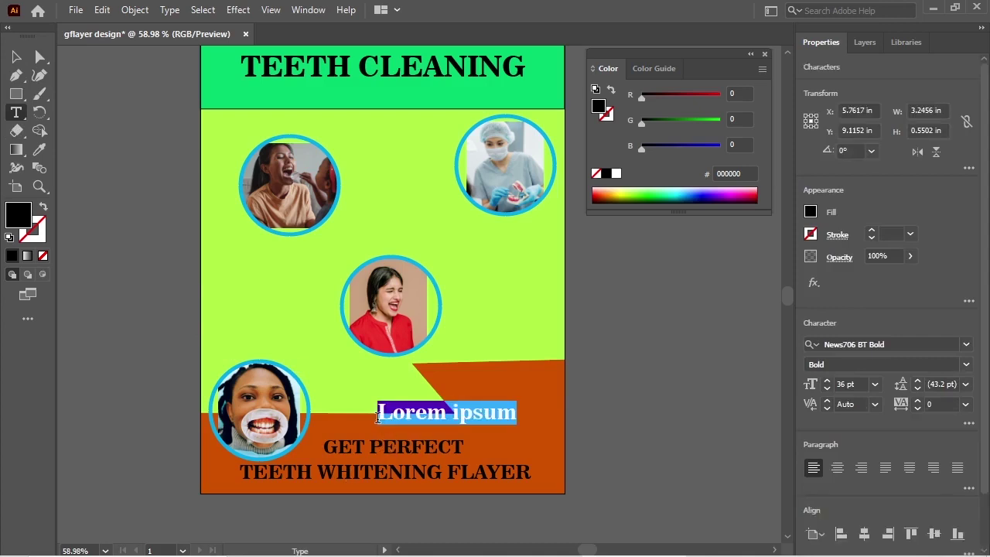
pyautogui.press('BackSpace')
pyautogui.write('T')
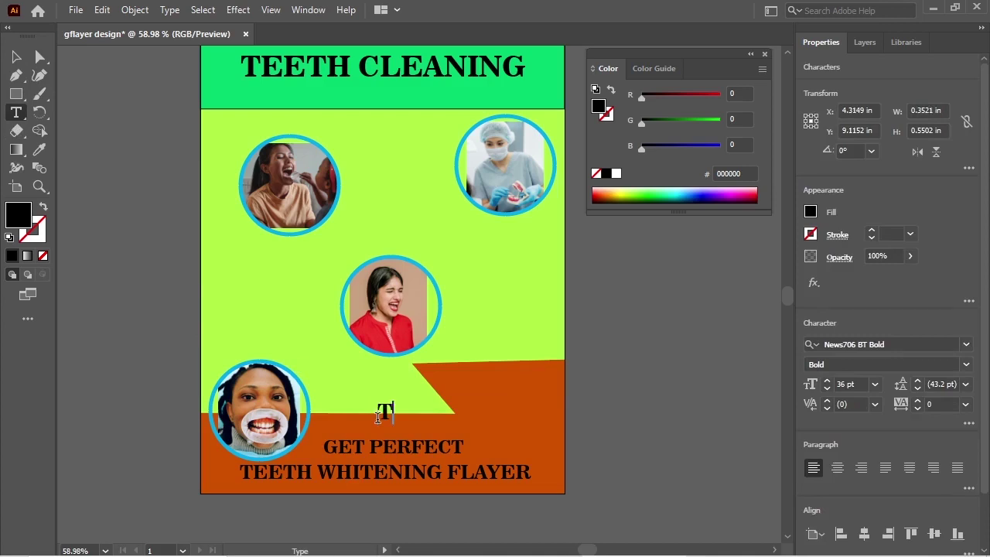
pyautogui.write('EETH ')
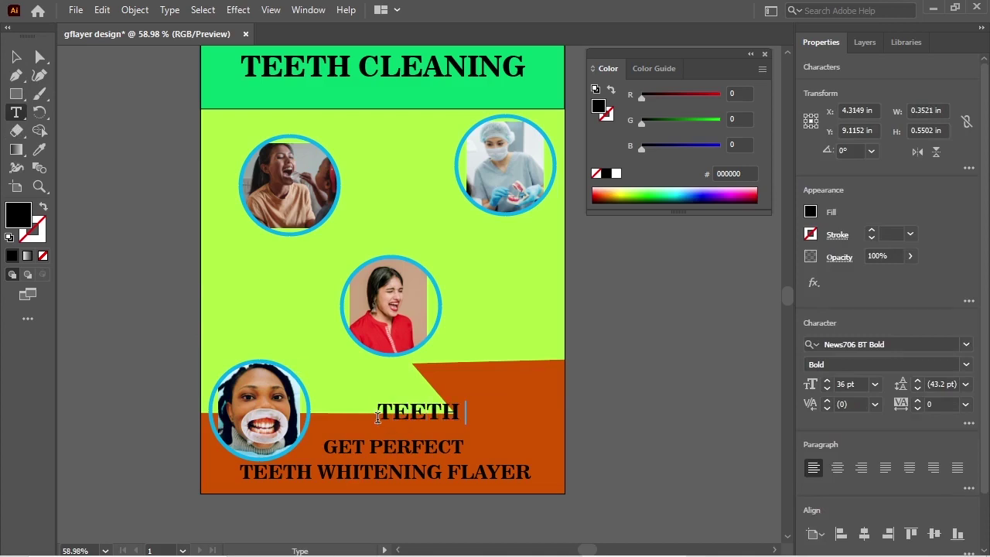
pyautogui.write('SMILE')
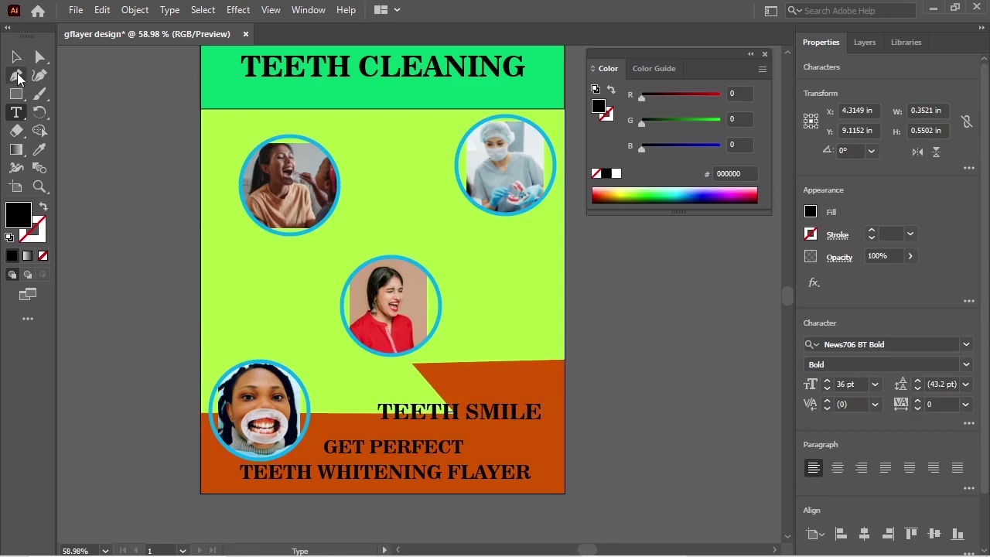
pyautogui.click(16, 58)
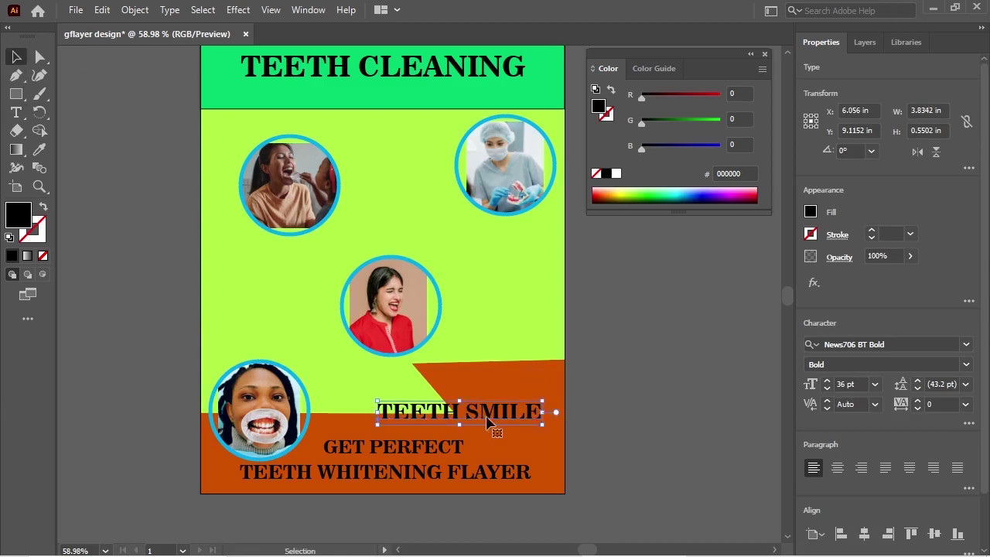
pyautogui.moveTo(483, 414)
pyautogui.mouseDown()
pyautogui.moveTo(419, 426)
pyautogui.moveTo(423, 437)
pyautogui.mouseUp()
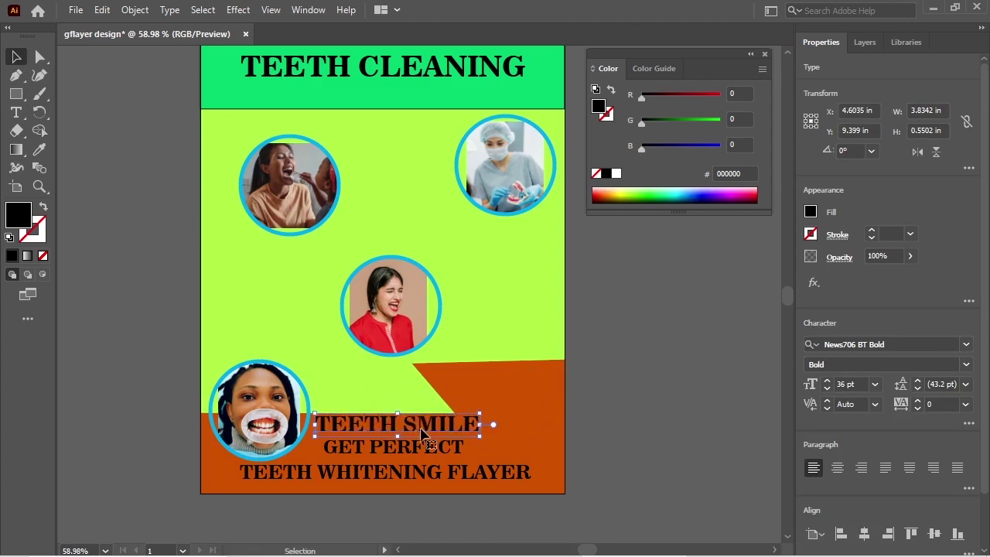
pyautogui.click(683, 420)
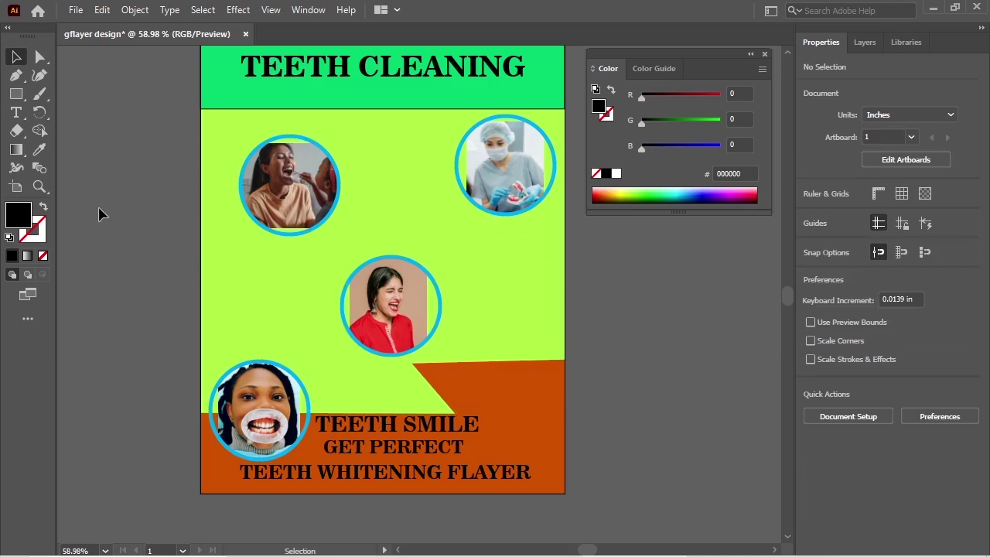
# Draw a thin white rectangle spanning the flyer's full width just below the header
pyautogui.click(16, 94)
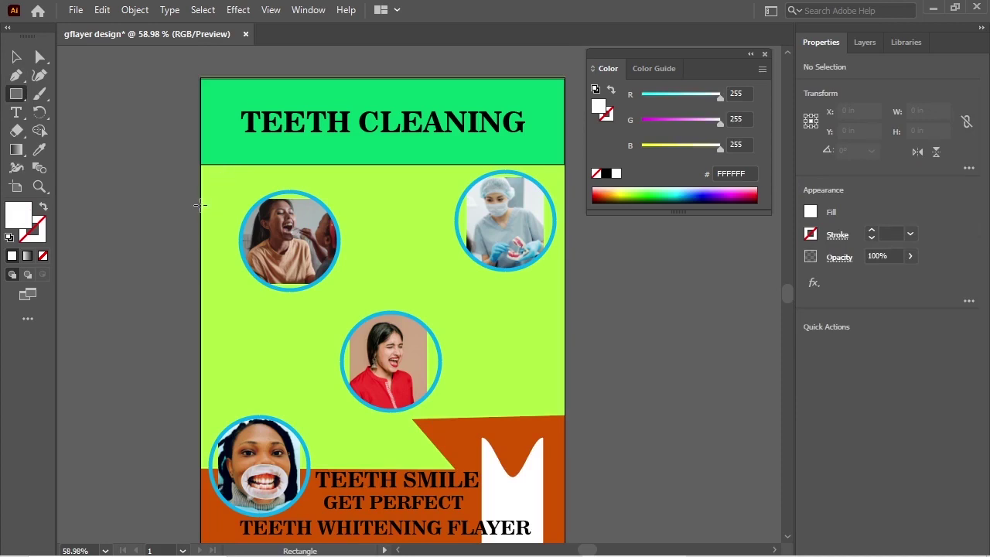
pyautogui.moveTo(199, 205); pyautogui.dragTo(565, 212)
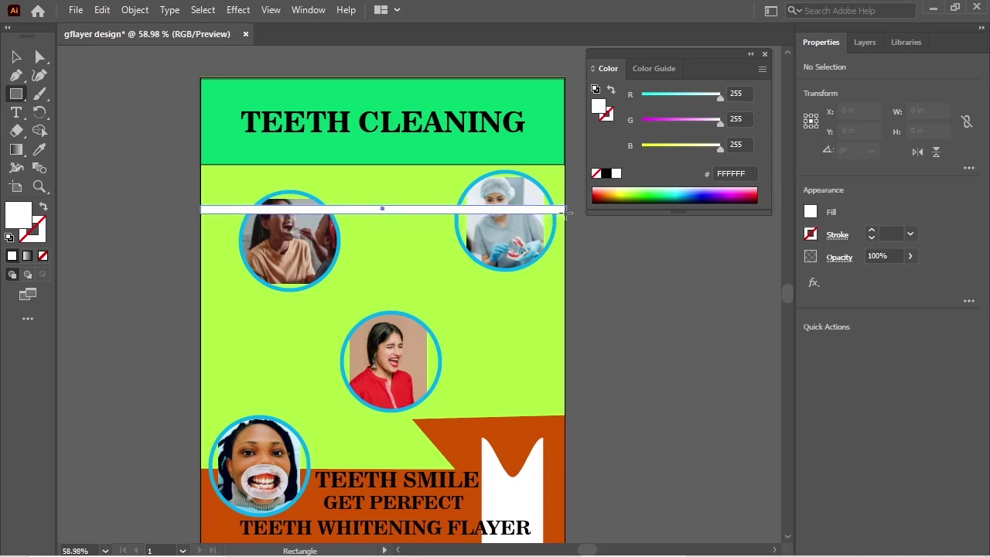
# Duplicate the white stripe downward, then repeat the transform three times with Ctrl+D
pyautogui.moveTo(567, 211); pyautogui.dragTo(567, 214)
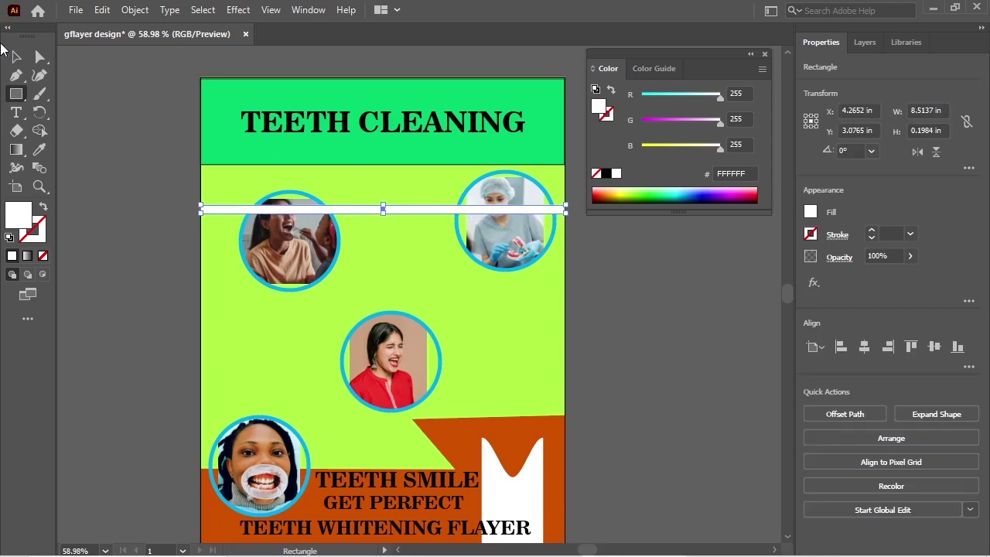
pyautogui.click(15, 57)
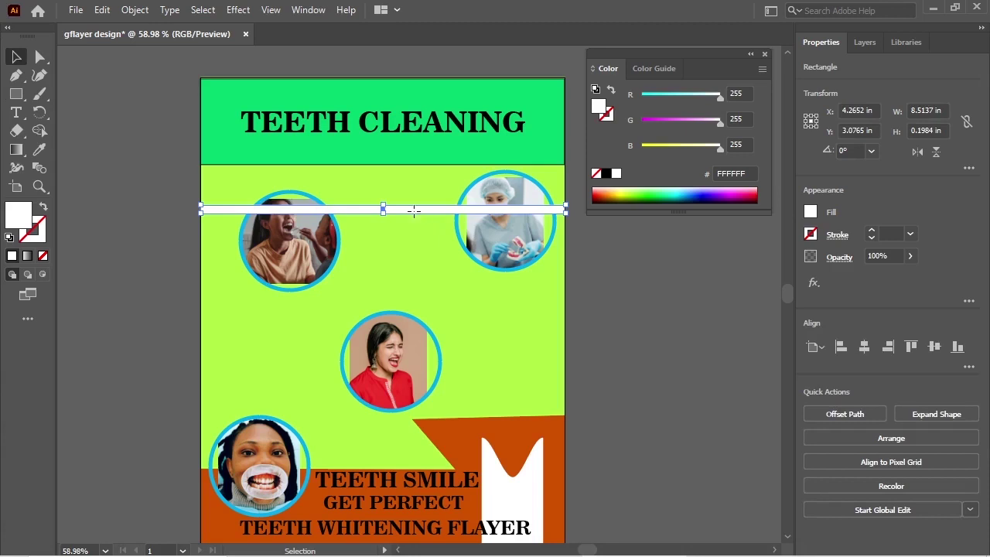
pyautogui.moveTo(414, 211); pyautogui.dragTo(416, 235)
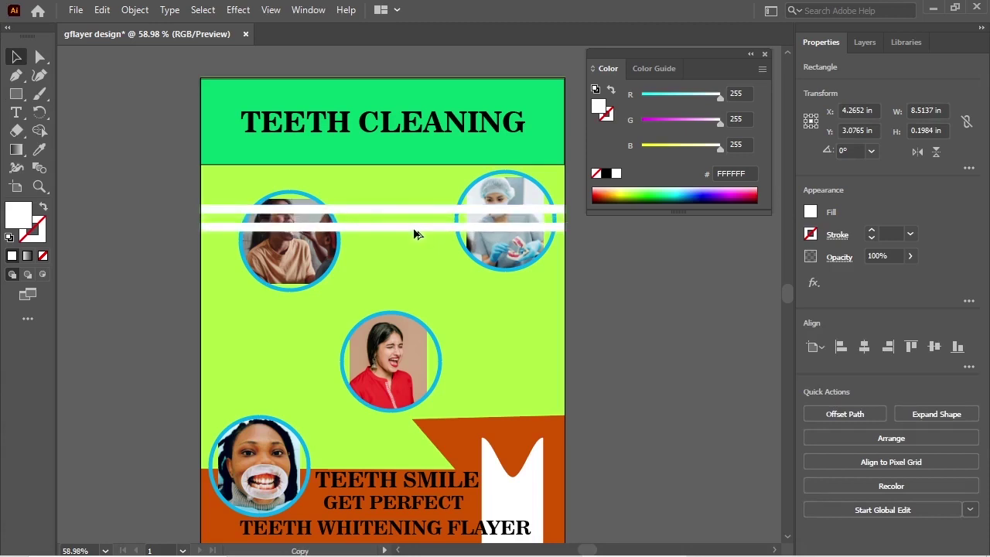
pyautogui.moveTo(414, 234); pyautogui.dragTo(414, 234)
pyautogui.hotkey('ctrl', 'd')
pyautogui.hotkey('ctrl', 'd')
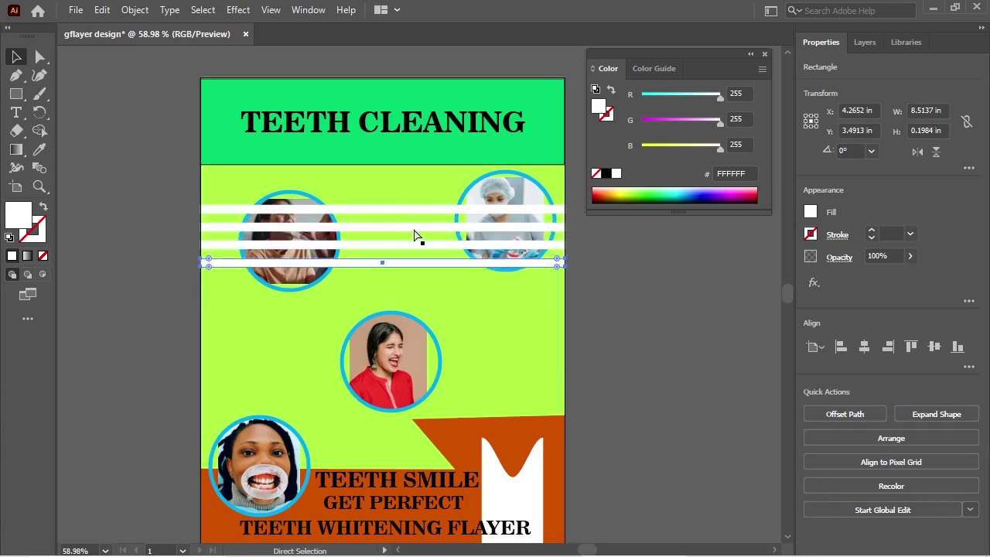
pyautogui.hotkey('ctrl', 'd')
pyautogui.hotkey('ctrl', 'd')
pyautogui.hotkey('ctrl', 'd')
pyautogui.hotkey('ctrl', 'd')
pyautogui.hotkey('ctrl', 'd')
pyautogui.hotkey('ctrl', 'd')
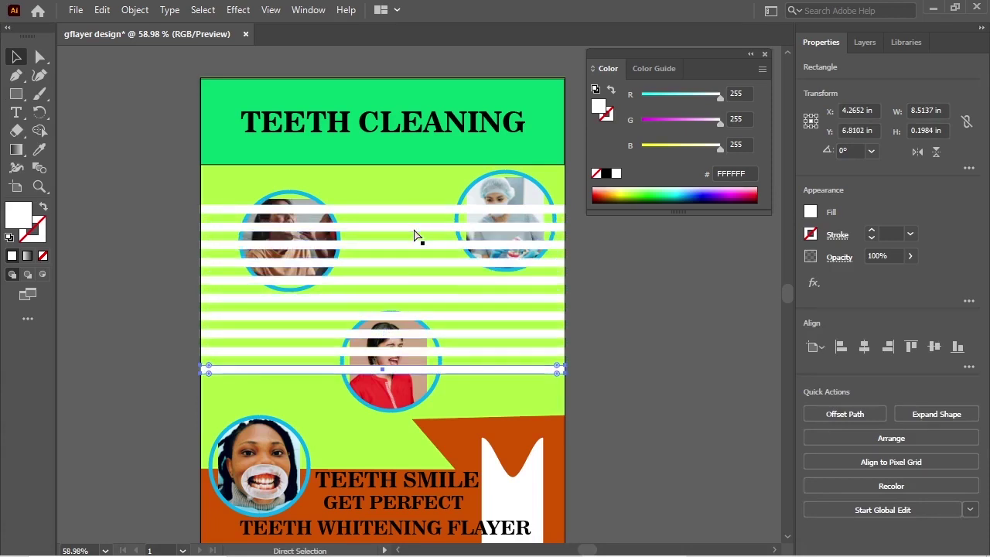
pyautogui.hotkey('ctrl', 'd')
pyautogui.hotkey('ctrl', 'd')
pyautogui.hotkey('ctrl', 'd')
pyautogui.hotkey('ctrl', 'd')
pyautogui.hotkey('ctrl', 'd')
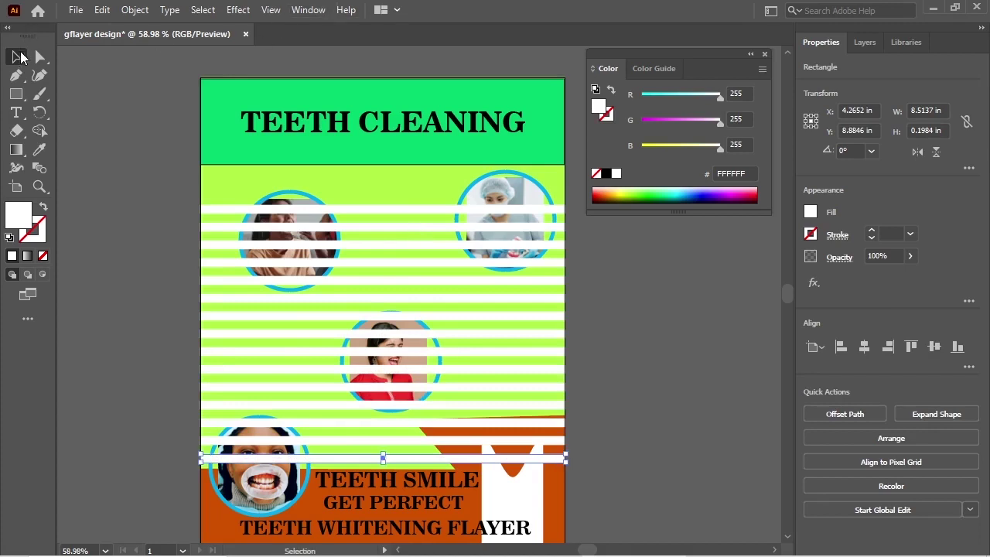
pyautogui.click(111, 108)
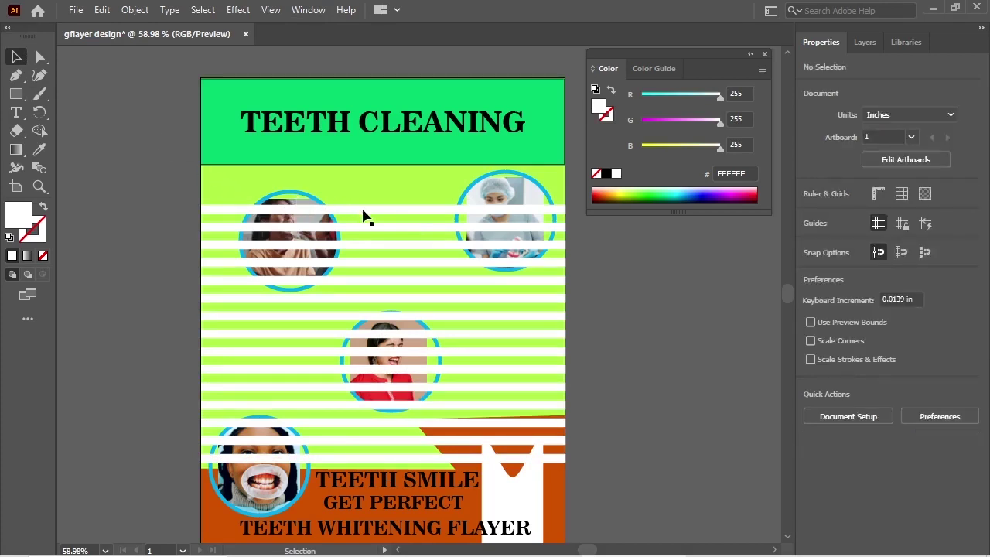
# Bring the top-left and top-right photos to the front, above the stripes
pyautogui.click(314, 206)
pyautogui.rightClick(316, 206)
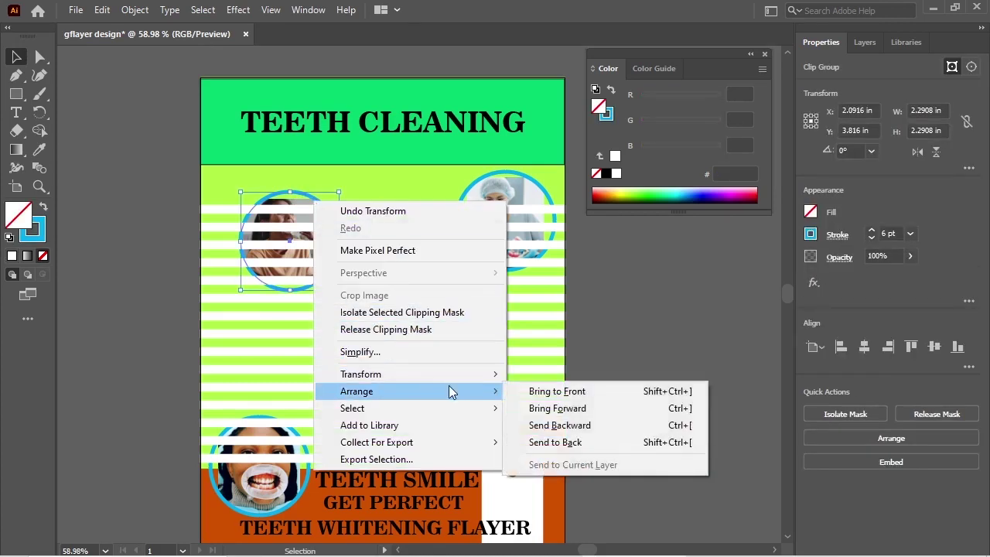
pyautogui.click(573, 393)
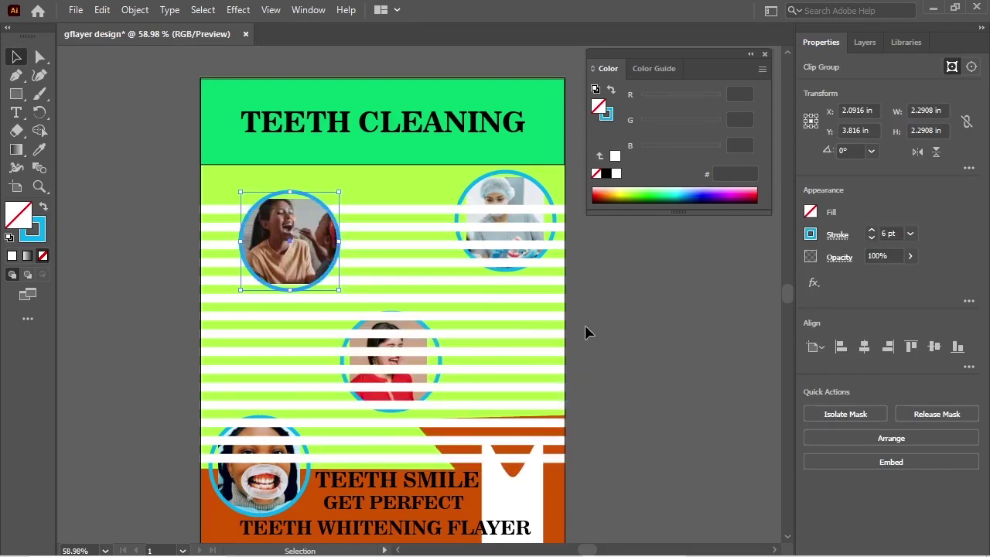
pyautogui.click(477, 191)
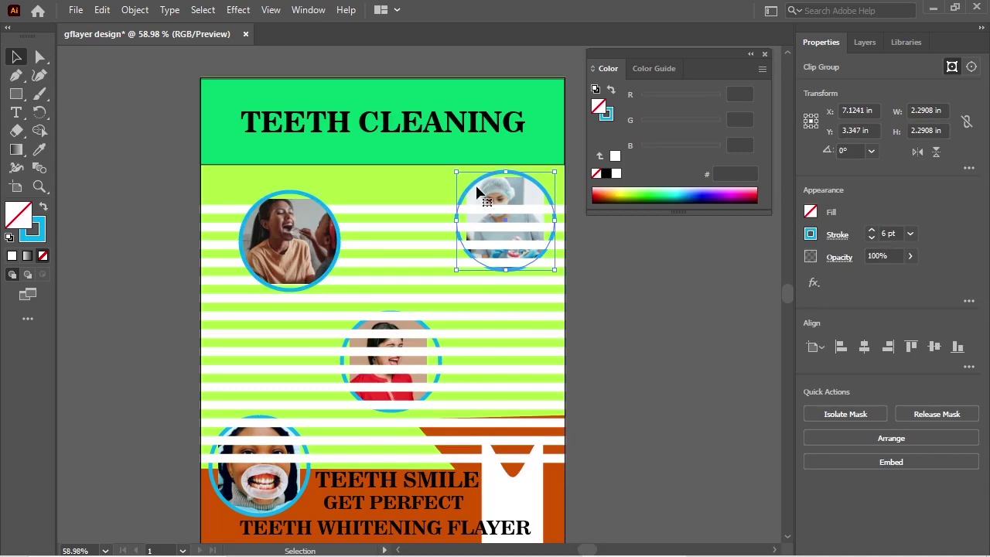
pyautogui.rightClick(471, 182)
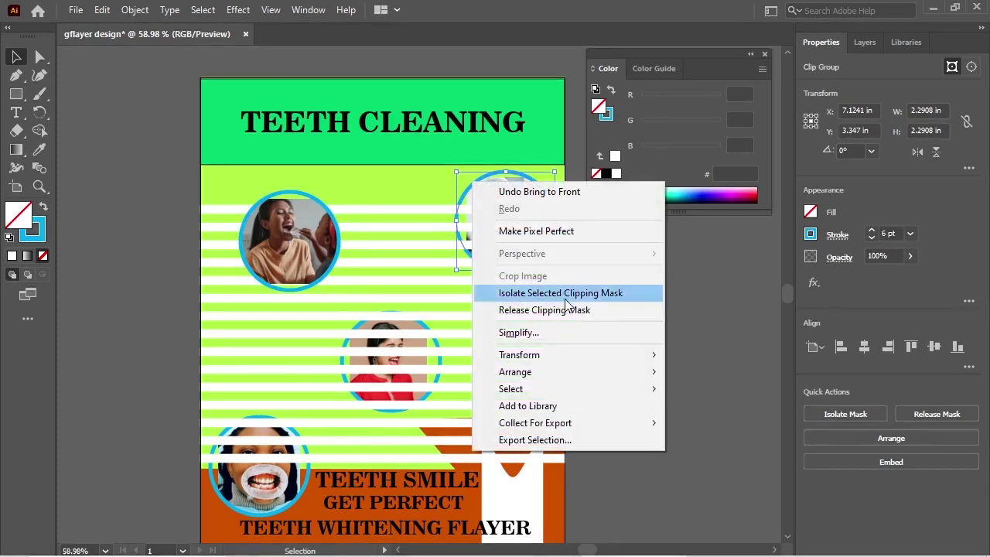
pyautogui.moveTo(515, 372)
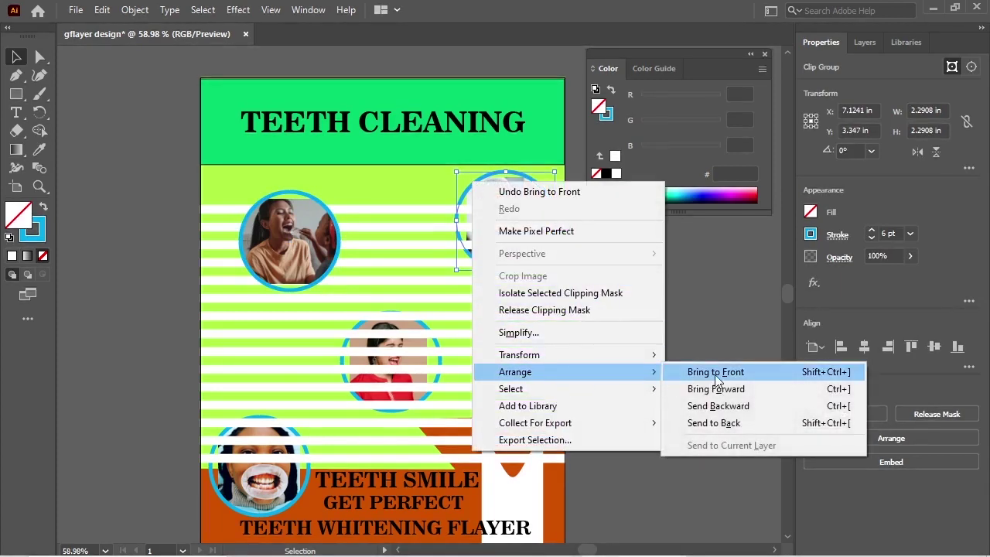
pyautogui.click(715, 372)
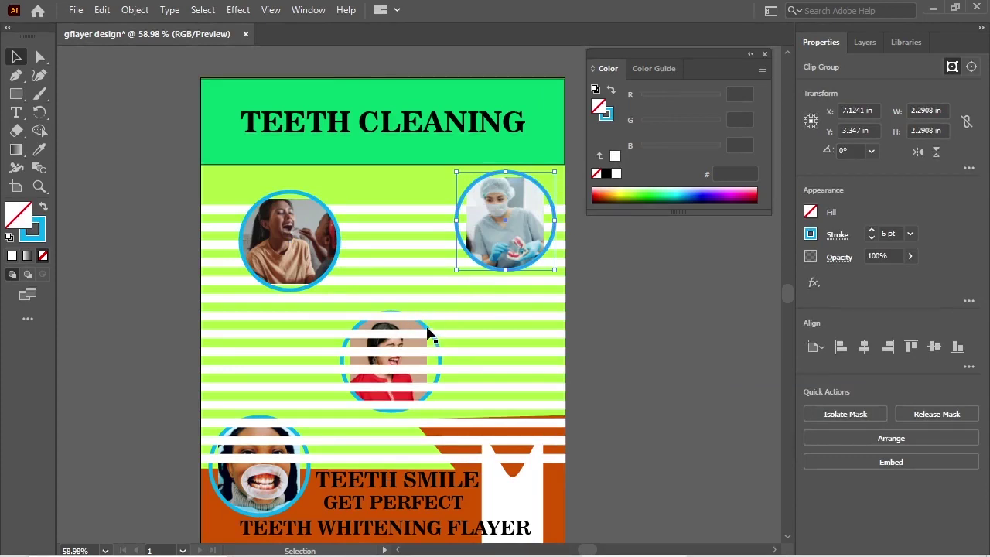
# Bring the centre and bottom-left photos to the front, above the stripes
pyautogui.click(423, 334)
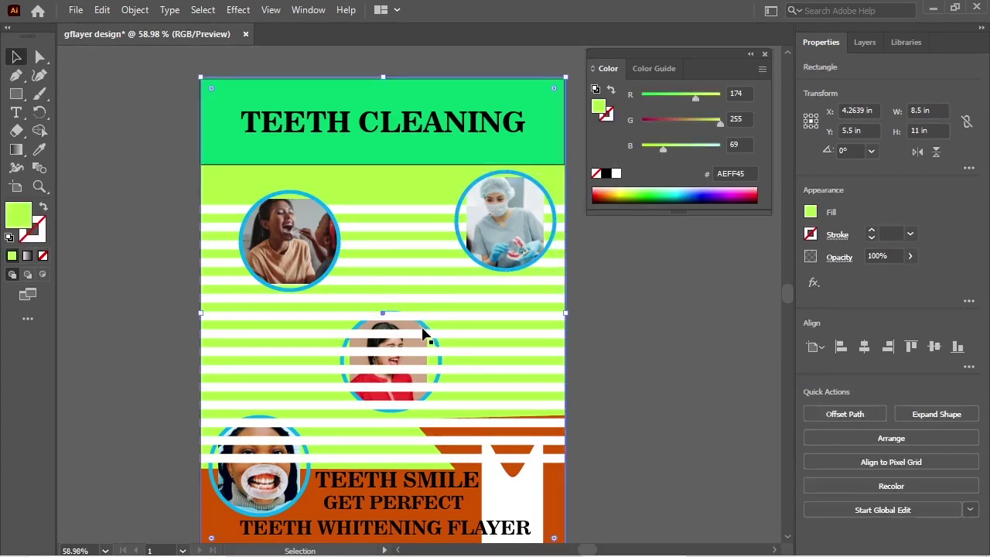
pyautogui.click(425, 326)
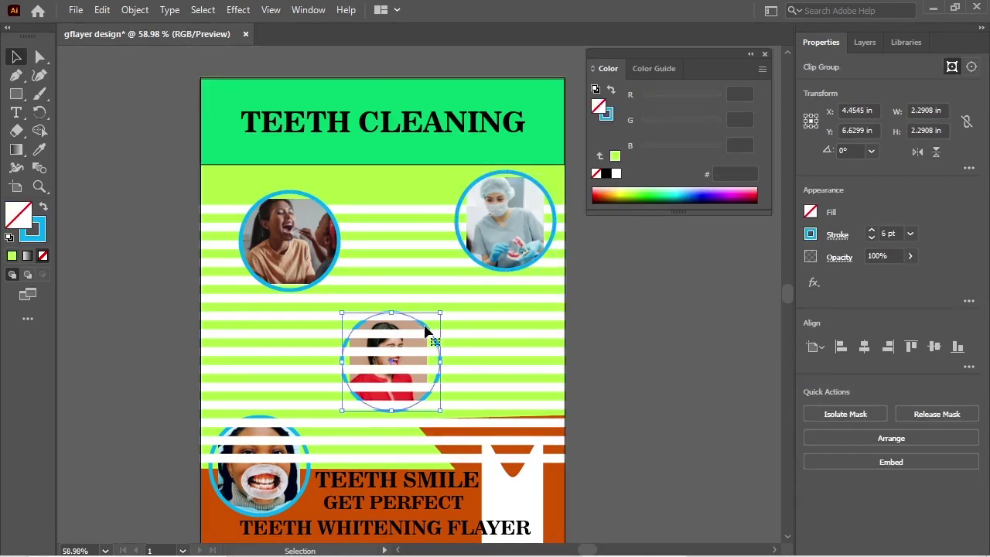
pyautogui.rightClick(424, 326)
pyautogui.moveTo(468, 246)
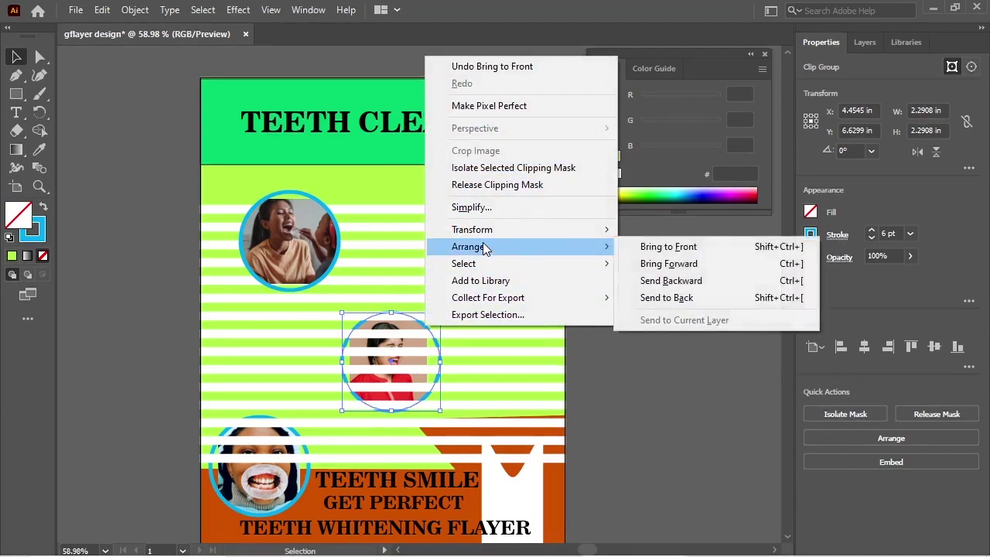
pyautogui.click(669, 246)
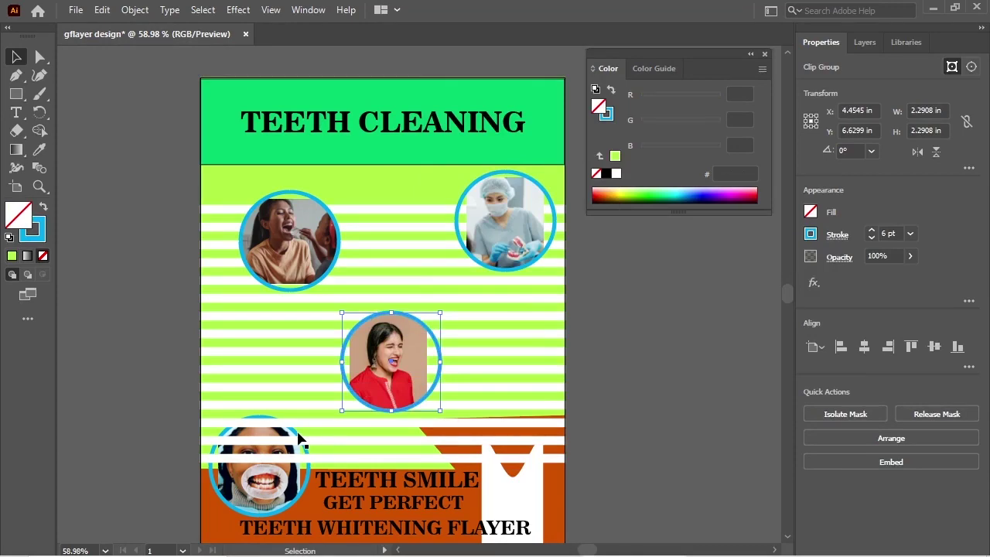
pyautogui.click(301, 439)
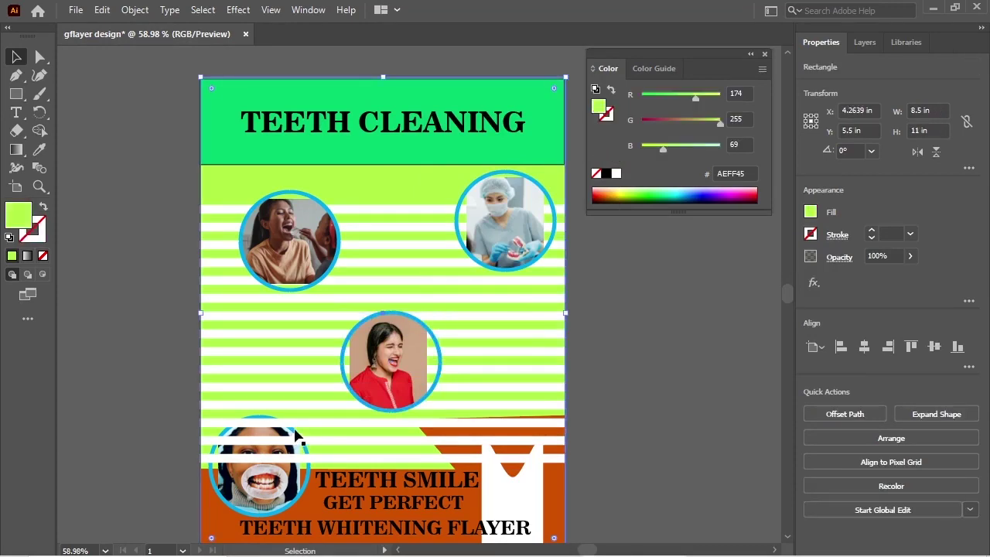
pyautogui.rightClick(293, 432)
pyautogui.moveTo(337, 354)
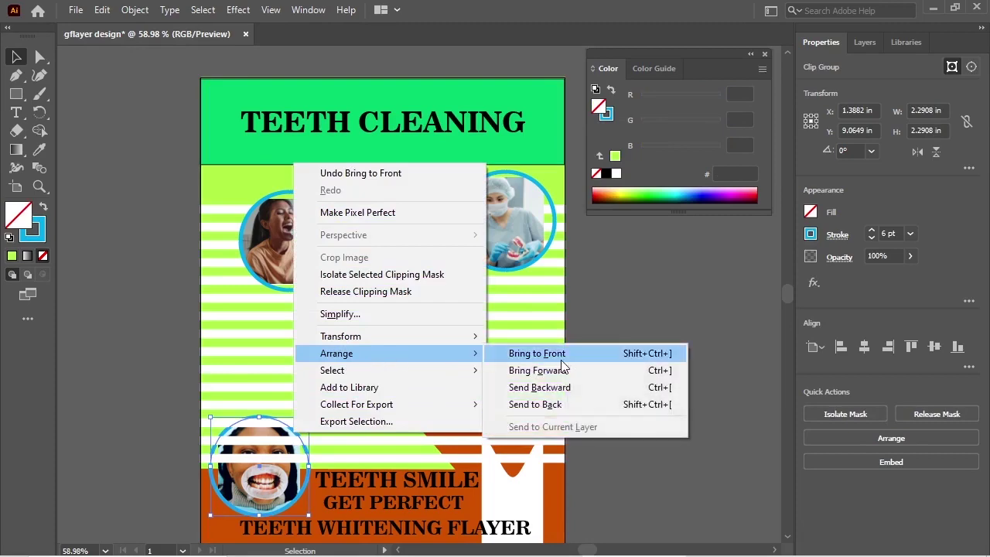
pyautogui.click(561, 359)
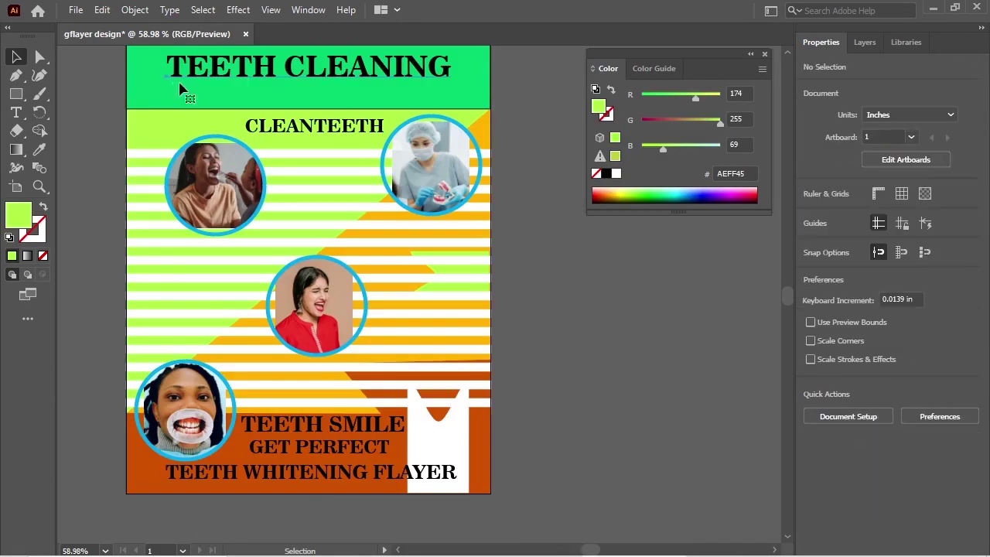
# Select the green header band behind the 'TEETH CLEANING' heading
pyautogui.click(179, 89)
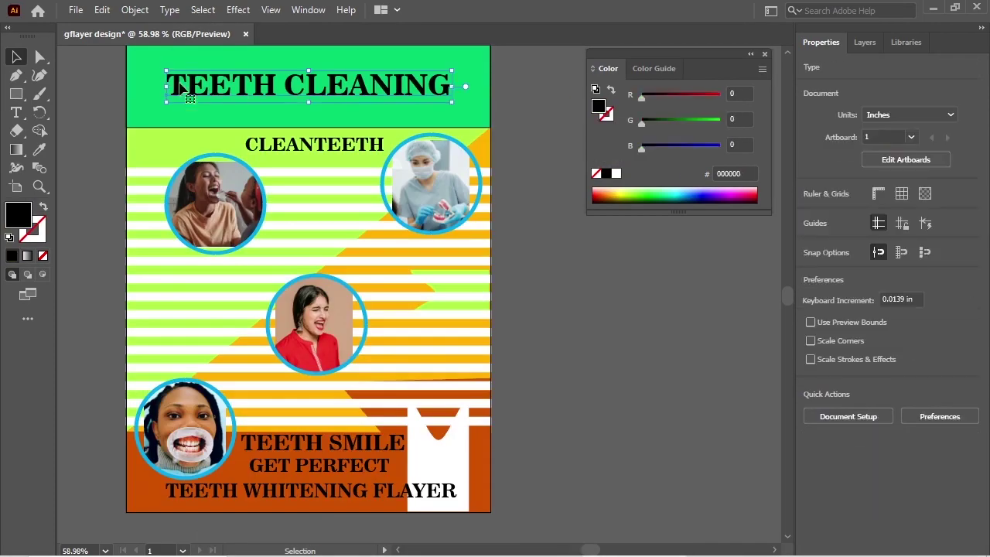
pyautogui.scroll(1, 179, 89)
pyautogui.click(155, 86)
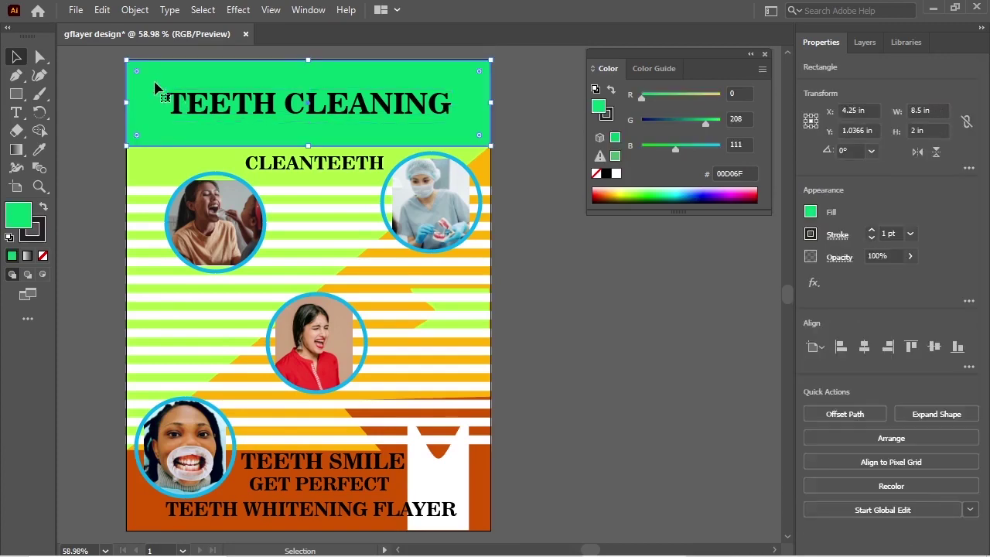